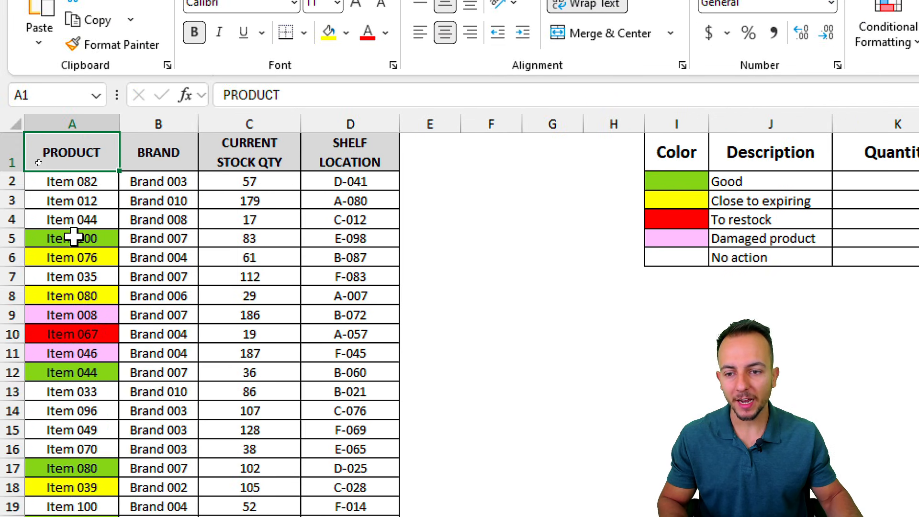
Step: After a few trial selections, select the whole of columns A through D of the inventory table
{"action": "left_click_drag", "start_coordinate": [76, 219], "coordinate": [76, 369]}
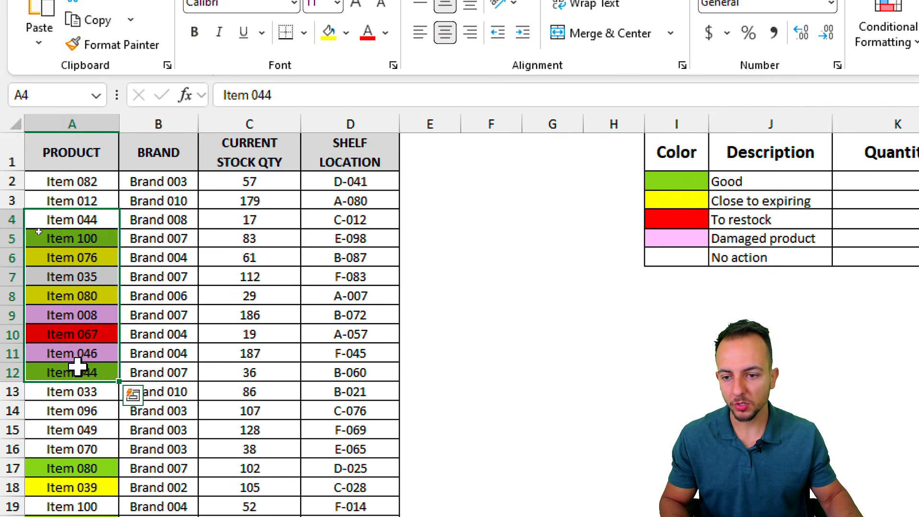
{"action": "left_click", "coordinate": [216, 298]}
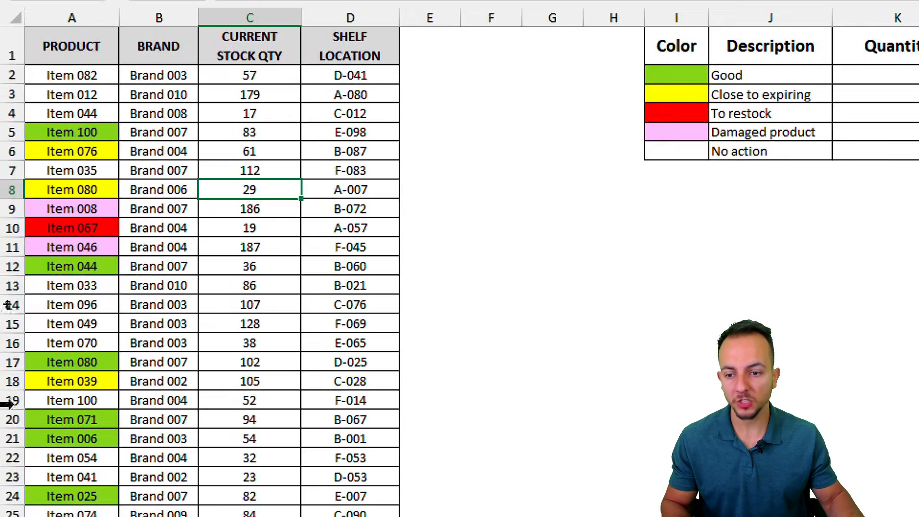
{"action": "left_click_drag", "start_coordinate": [37, 242], "coordinate": [71, 281]}
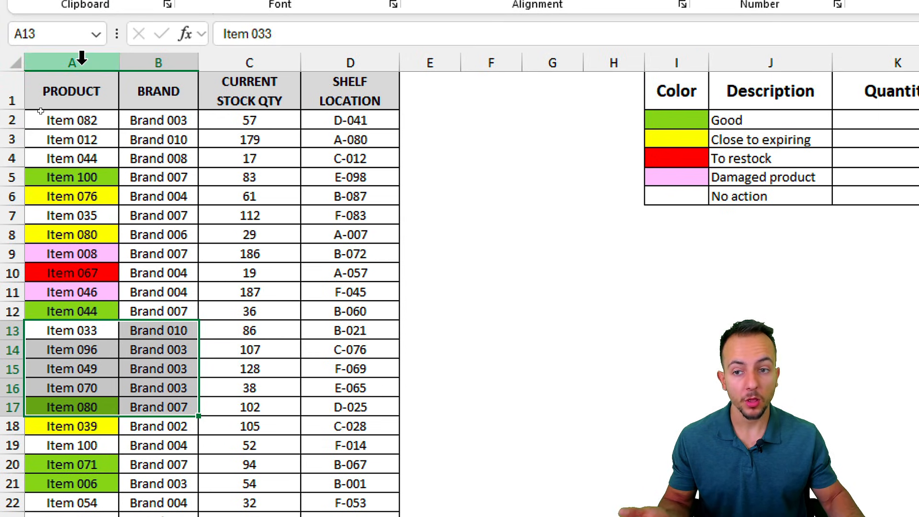
{"action": "left_click", "coordinate": [79, 16]}
{"action": "left_click", "coordinate": [430, 117]}
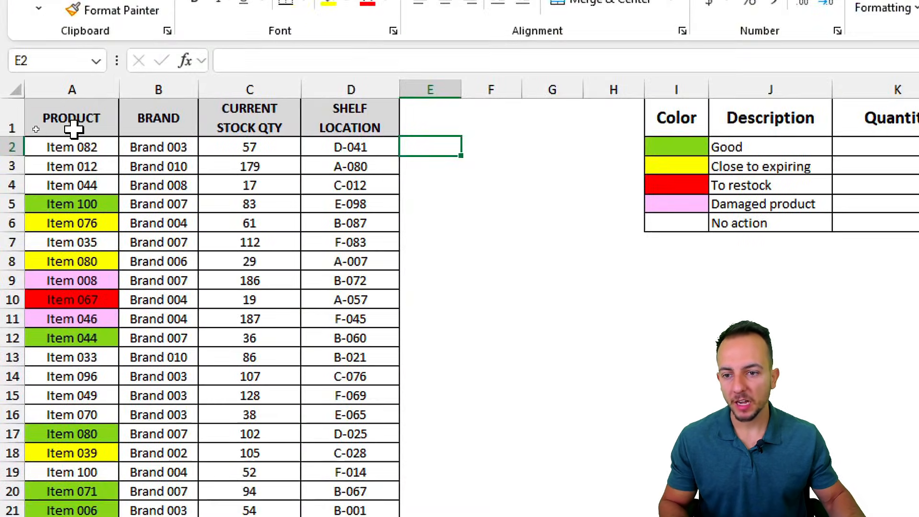
{"action": "left_click_drag", "start_coordinate": [36, 129], "coordinate": [188, 183]}
{"action": "left_click_drag", "start_coordinate": [376, 237], "coordinate": [371, 359]}
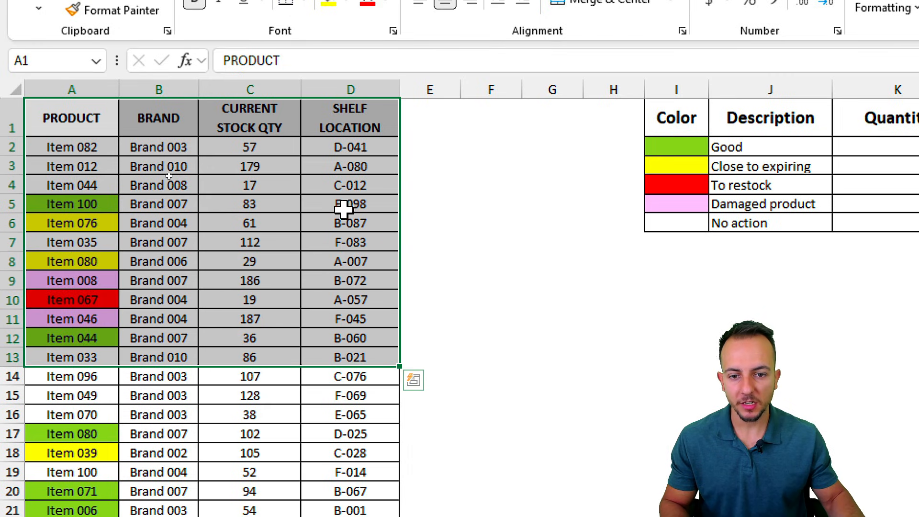
{"action": "left_click_drag", "start_coordinate": [90, 124], "coordinate": [353, 447]}
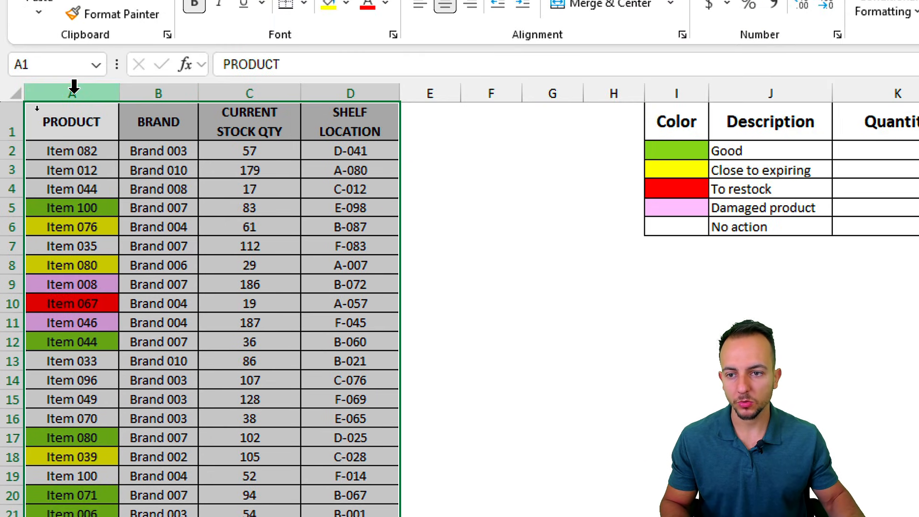
{"action": "left_click_drag", "start_coordinate": [87, 80], "coordinate": [353, 89]}
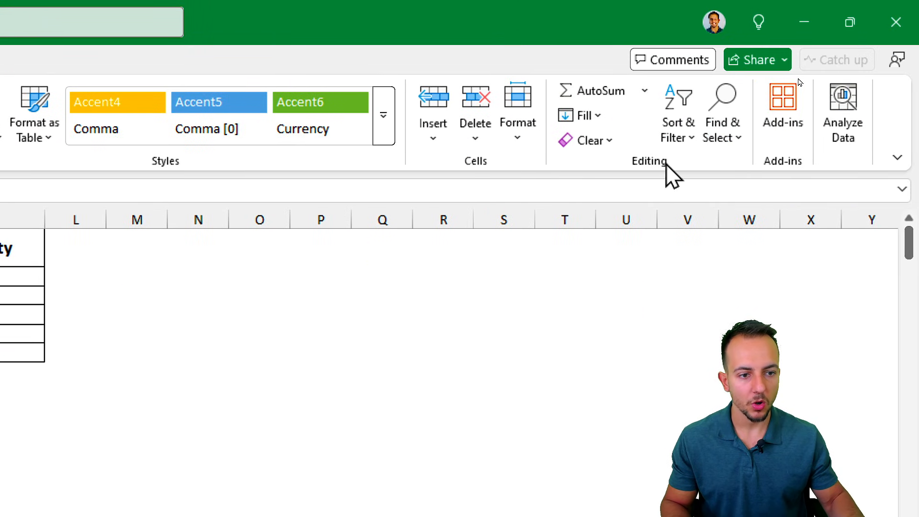
Step: Turn on table filters and filter the PRODUCT column by the green fill colour
{"action": "left_click", "coordinate": [693, 144]}
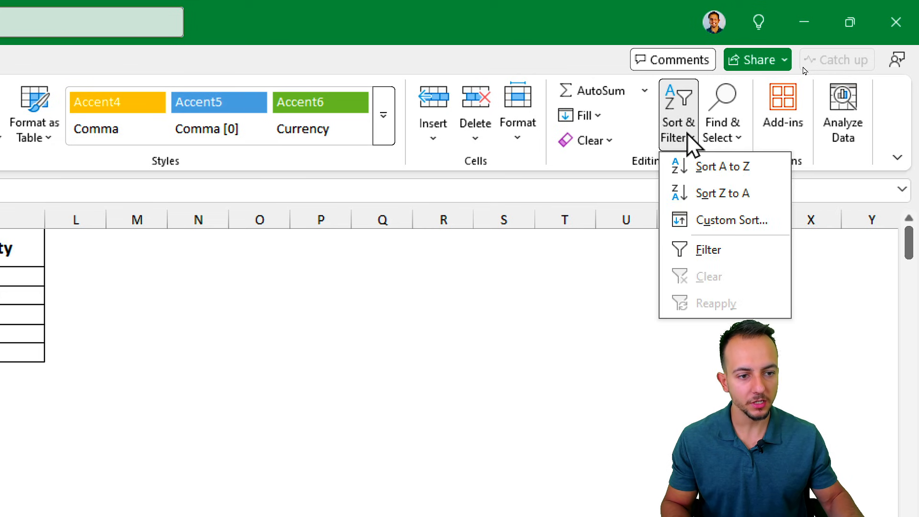
{"action": "left_click", "coordinate": [709, 250]}
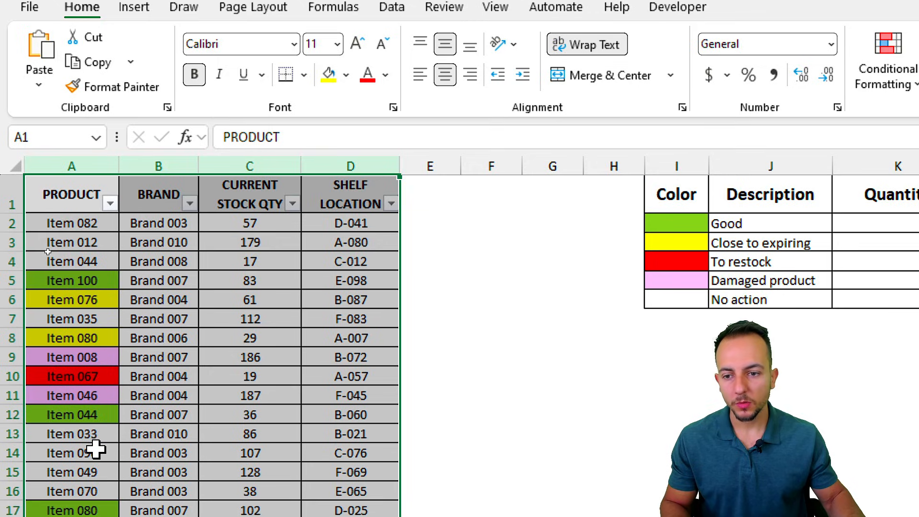
{"action": "left_click", "coordinate": [82, 253]}
{"action": "left_click", "coordinate": [110, 204]}
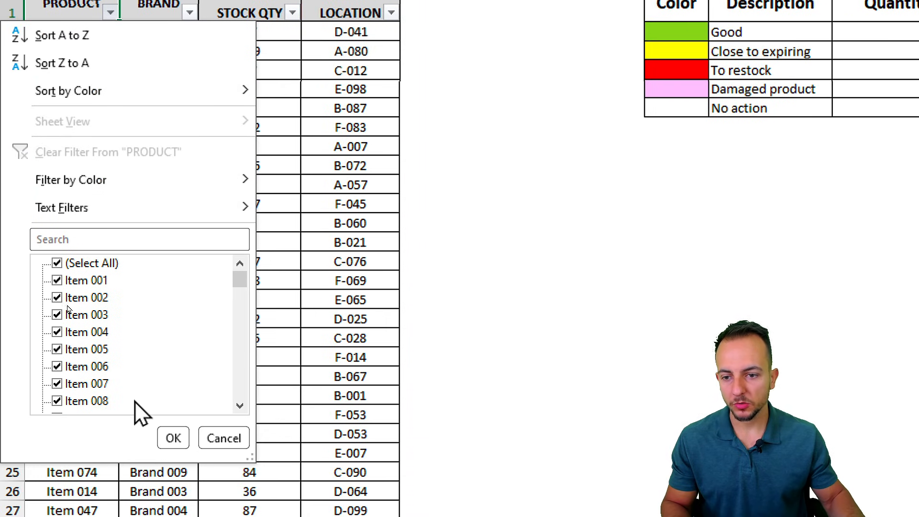
{"action": "mouse_move", "coordinate": [139, 400]}
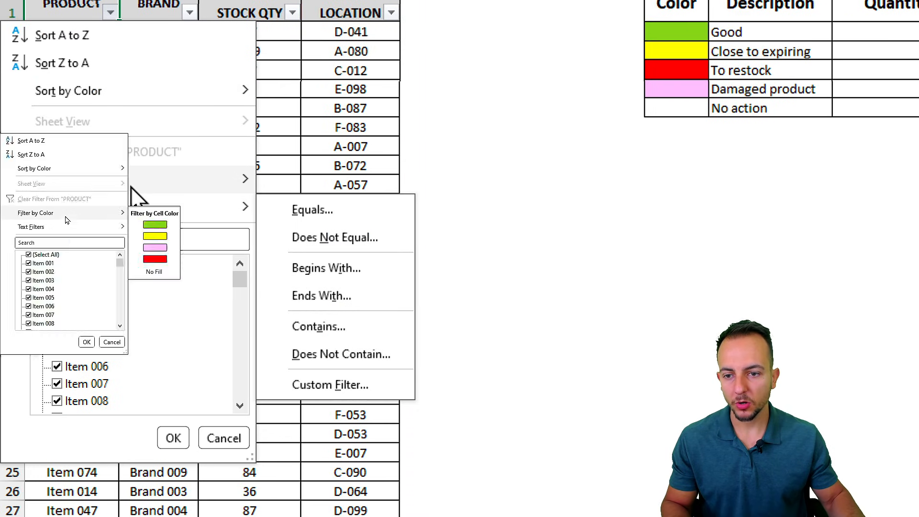
{"action": "mouse_move", "coordinate": [181, 179]}
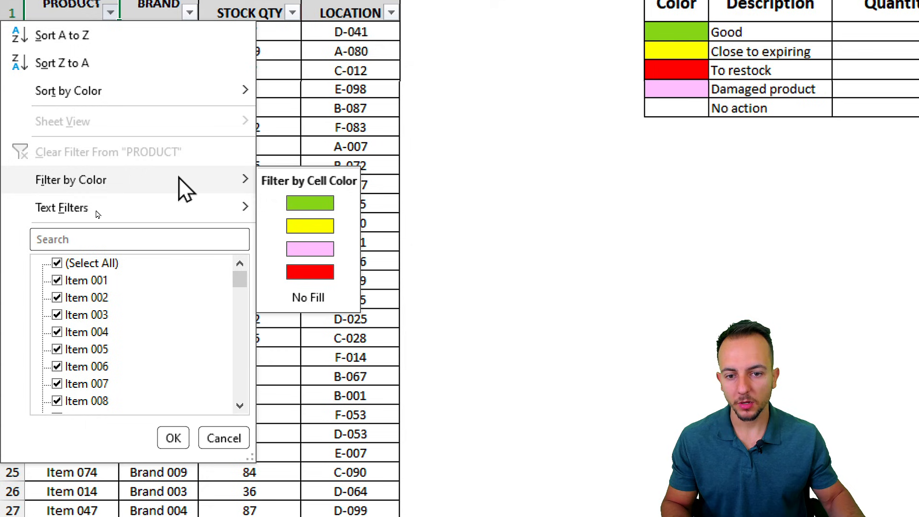
{"action": "left_click", "coordinate": [311, 202]}
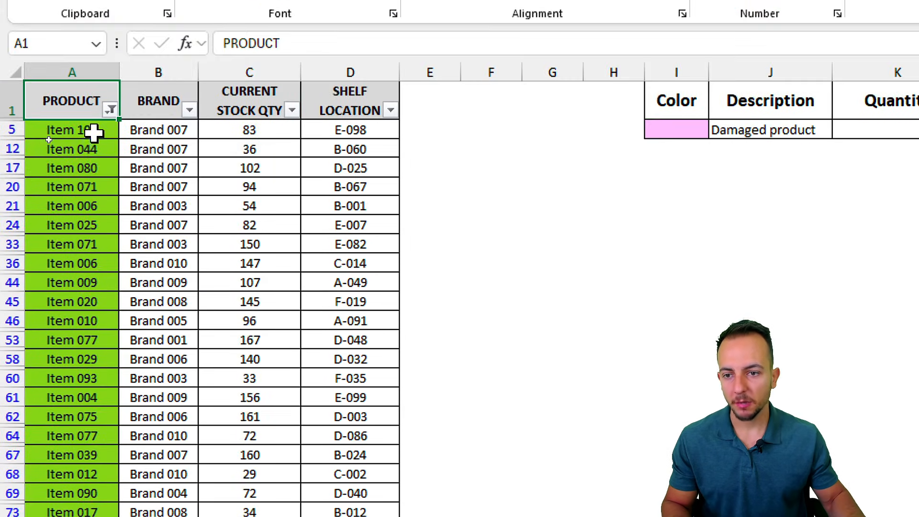
{"action": "left_click_drag", "start_coordinate": [105, 129], "coordinate": [64, 431]}
{"action": "scroll", "coordinate": [171, 342], "scroll_direction": "down", "scroll_amount": 4}
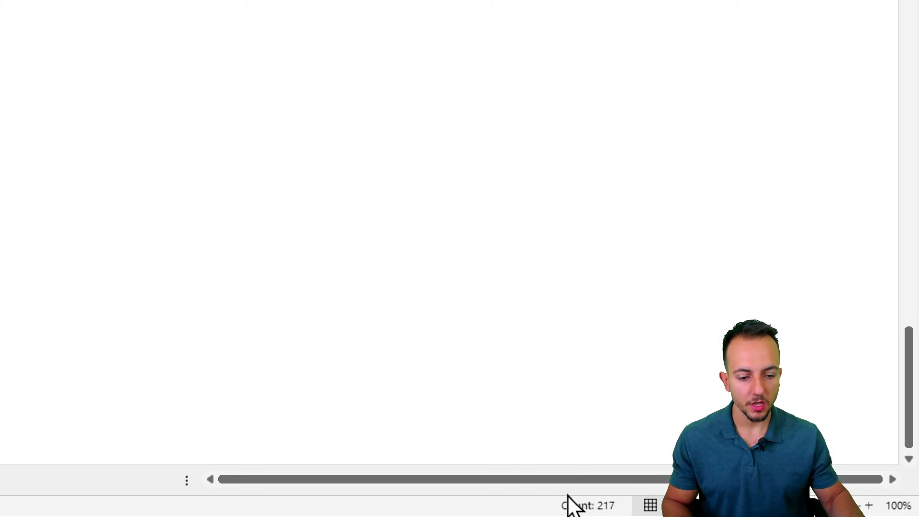
{"action": "right_click", "coordinate": [516, 509]}
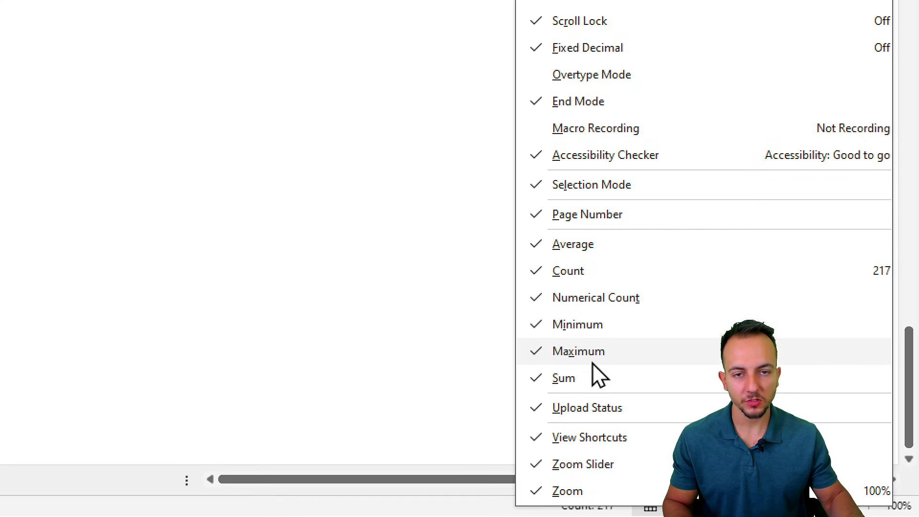
{"action": "left_click", "coordinate": [384, 334]}
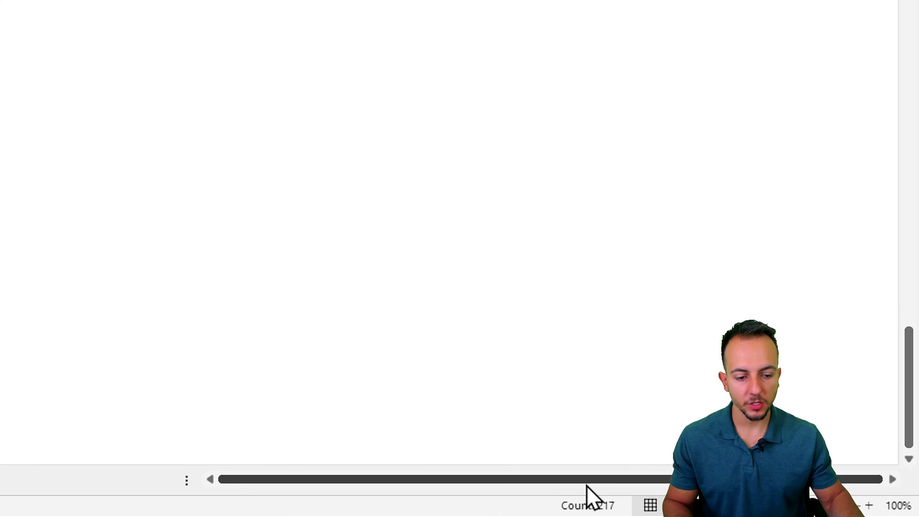
{"action": "key", "text": "ctrl+q"}
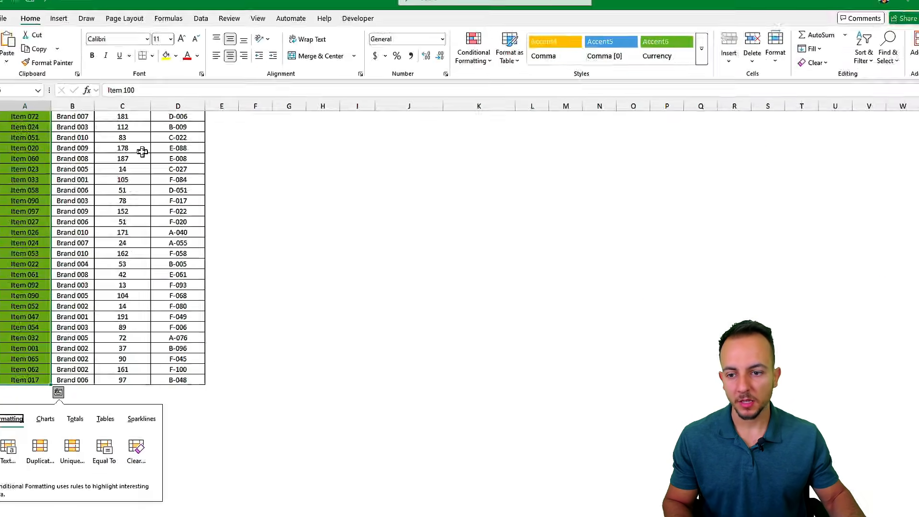
{"action": "scroll", "coordinate": [25, 184], "scroll_direction": "up", "scroll_amount": 20}
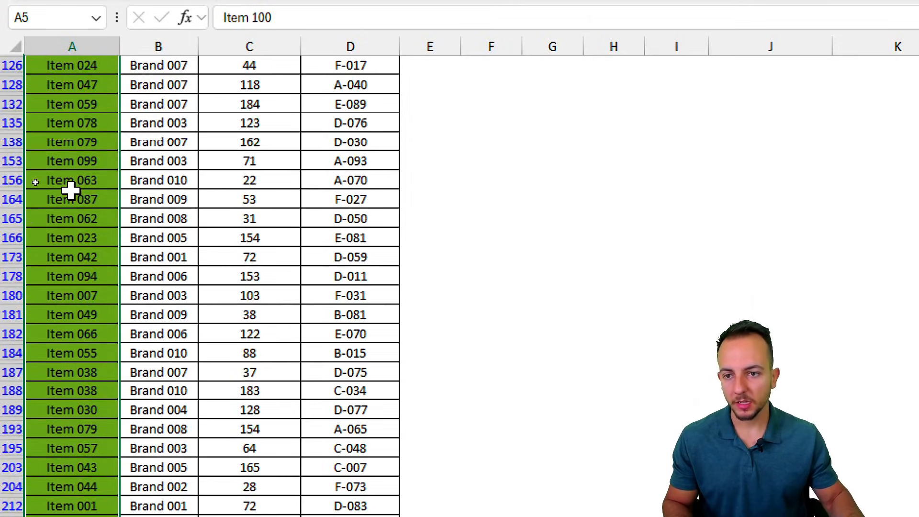
{"action": "scroll", "coordinate": [71, 190], "scroll_direction": "up", "scroll_amount": 10}
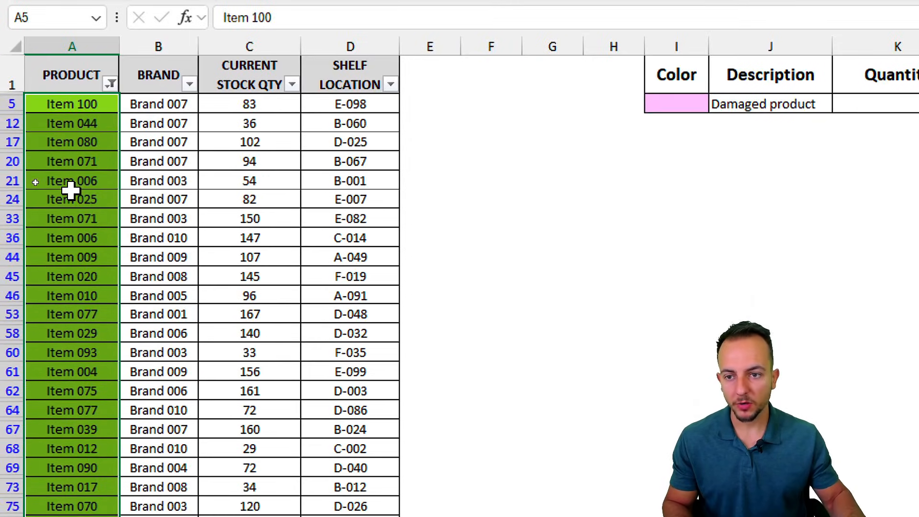
Step: Clear the colour filter from the PRODUCT column so all rows show again
{"action": "left_click", "coordinate": [89, 65]}
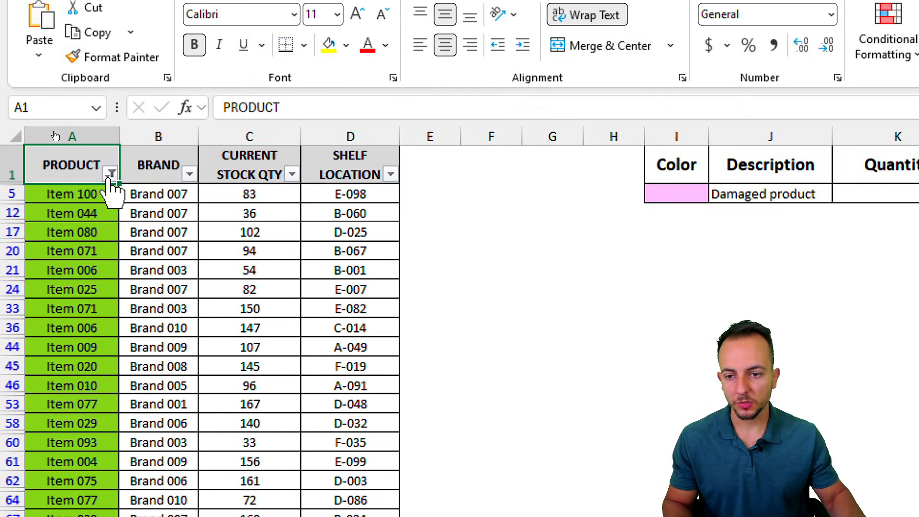
{"action": "left_click", "coordinate": [110, 175]}
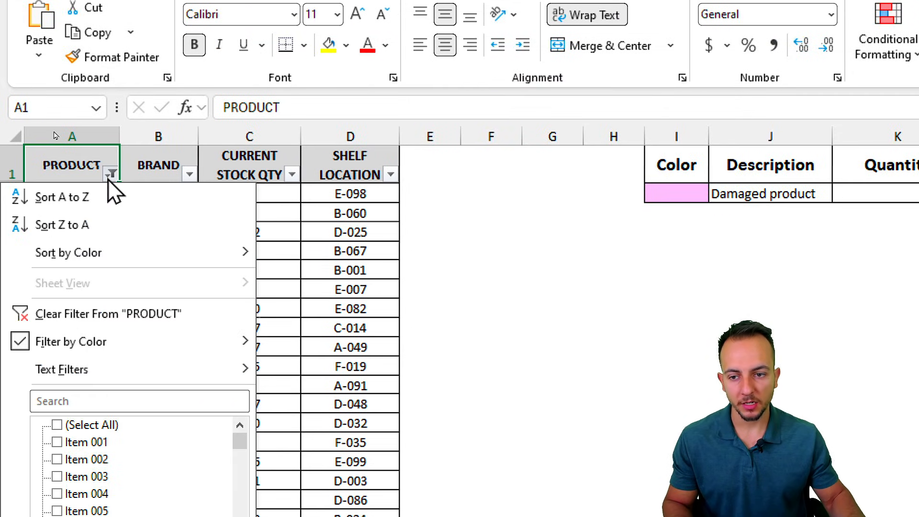
{"action": "left_click", "coordinate": [131, 316]}
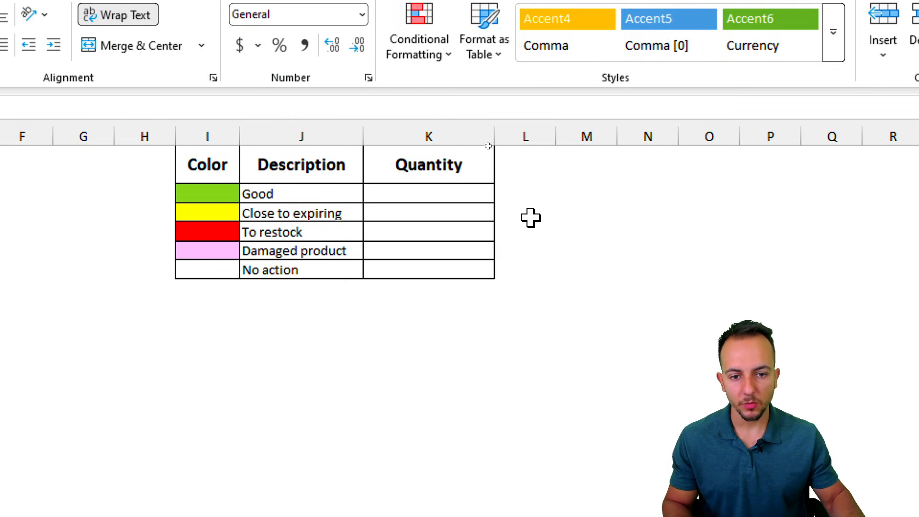
Step: Enter 217 as the Quantity for Good in the legend table
{"action": "left_click", "coordinate": [470, 196]}
{"action": "type", "text": "217"}
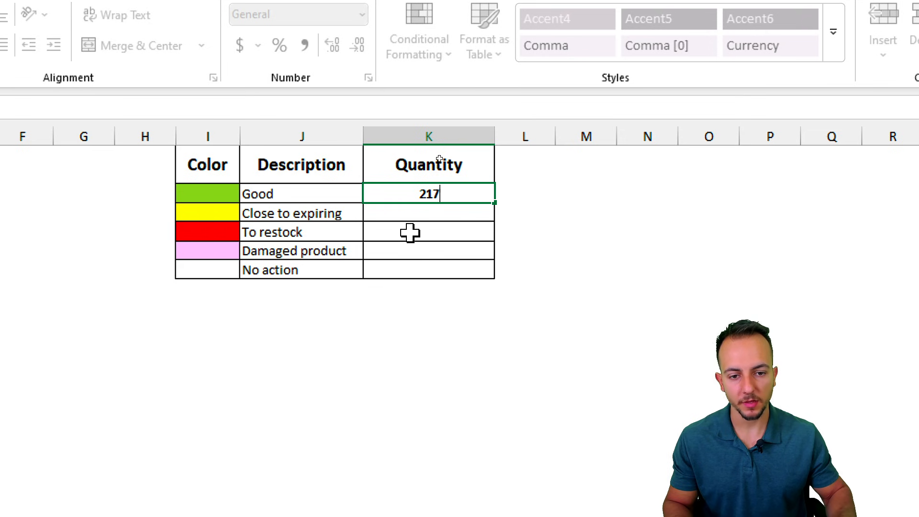
{"action": "key", "text": "Return"}
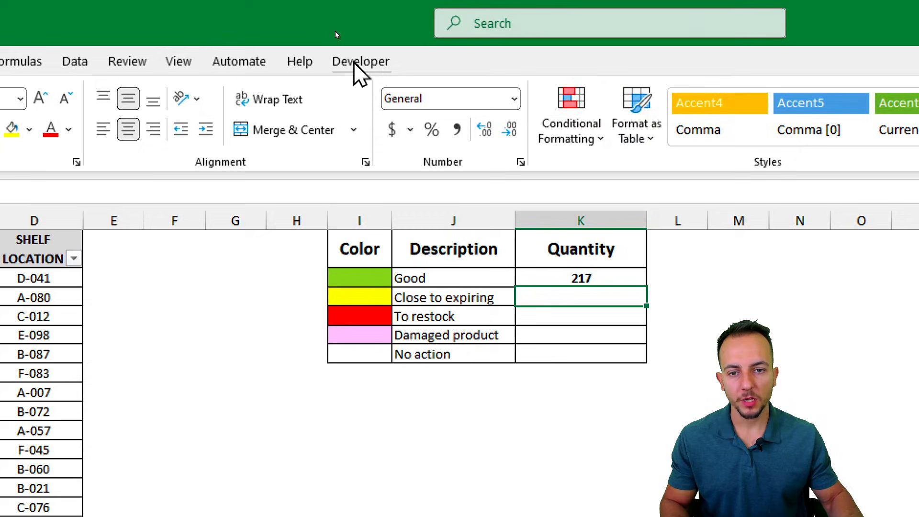
Step: In Customize the Ribbon options, list Main Tabs and pick the Developer tab
{"action": "left_click", "coordinate": [336, 32]}
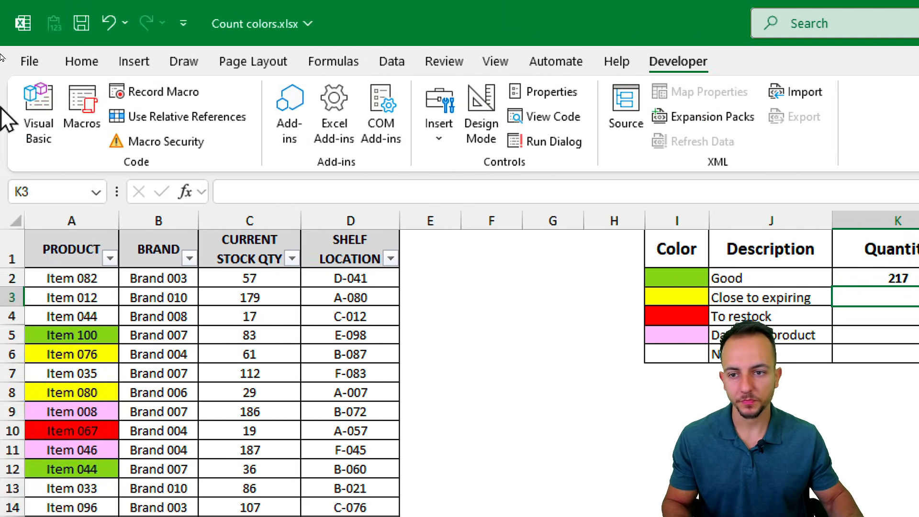
{"action": "left_click", "coordinate": [83, 62]}
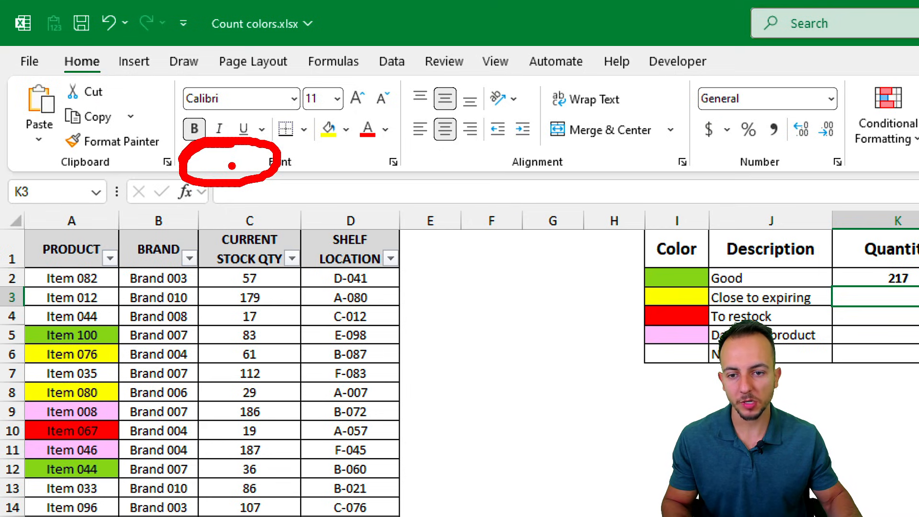
{"action": "right_click", "coordinate": [233, 166]}
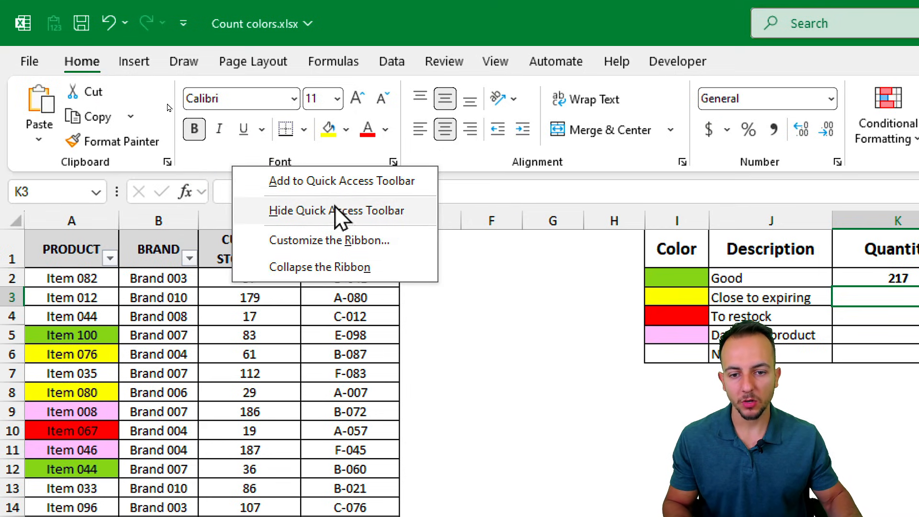
{"action": "left_click", "coordinate": [324, 245]}
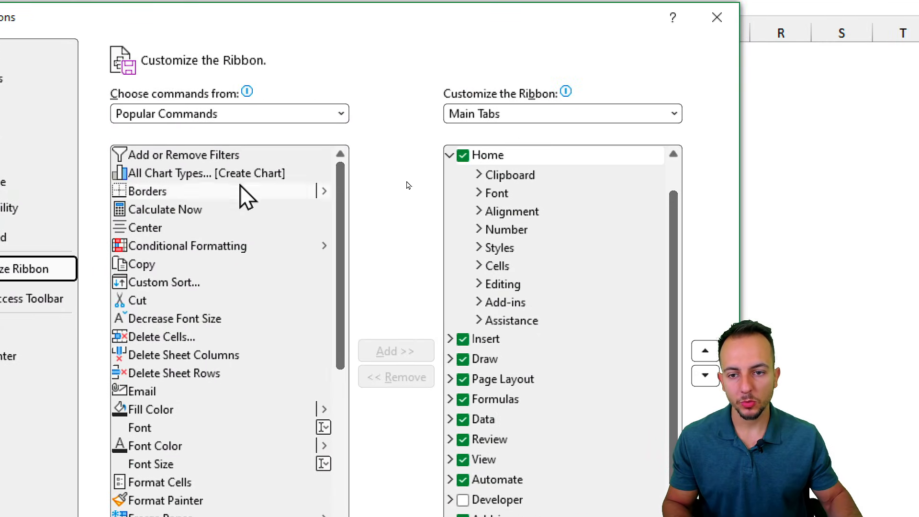
{"action": "left_click", "coordinate": [184, 115]}
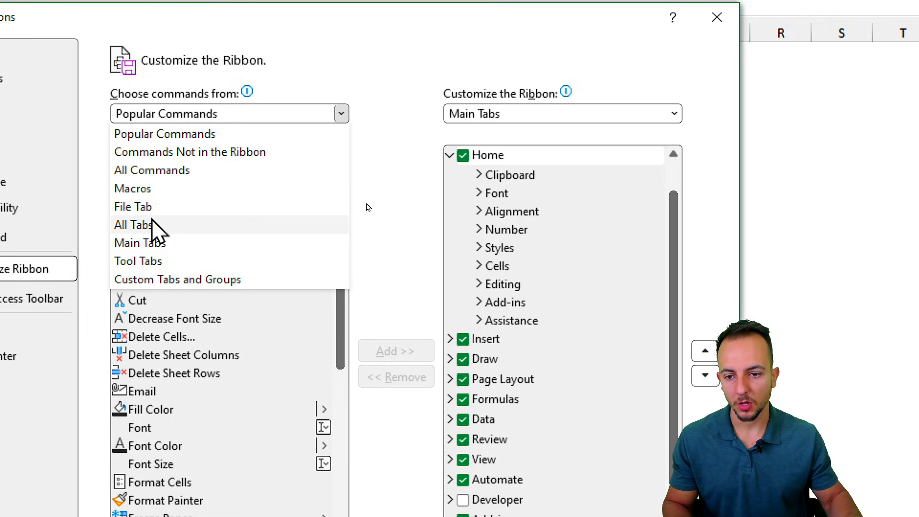
{"action": "left_click", "coordinate": [168, 245]}
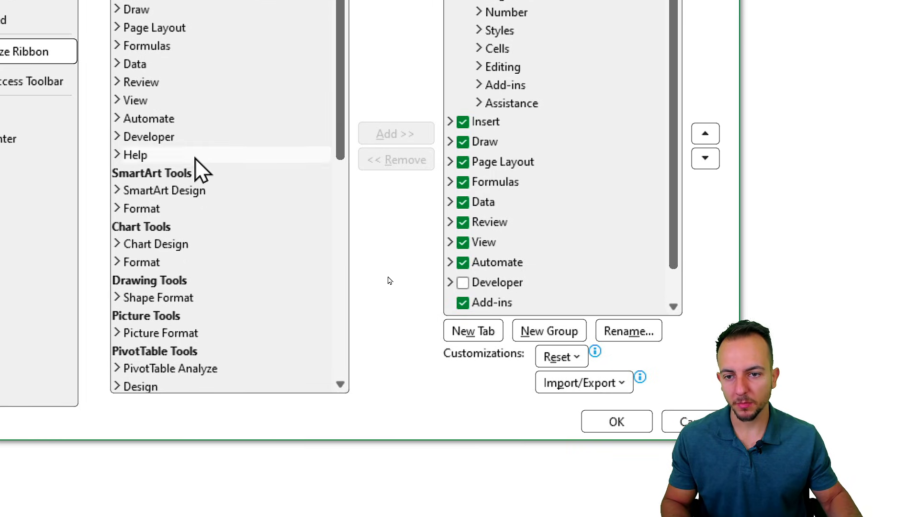
{"action": "left_click", "coordinate": [193, 137]}
Step: Add Developer to the ribbon, confirm the options, and bring up the Developer tools
{"action": "key", "text": "ctrl+2"}
{"action": "mouse_move", "coordinate": [208, 105]}
{"action": "left_mouse_down"}
{"action": "mouse_move", "coordinate": [106, 132]}
{"action": "mouse_move", "coordinate": [200, 115]}
{"action": "mouse_move", "coordinate": [141, 106]}
{"action": "left_mouse_up"}
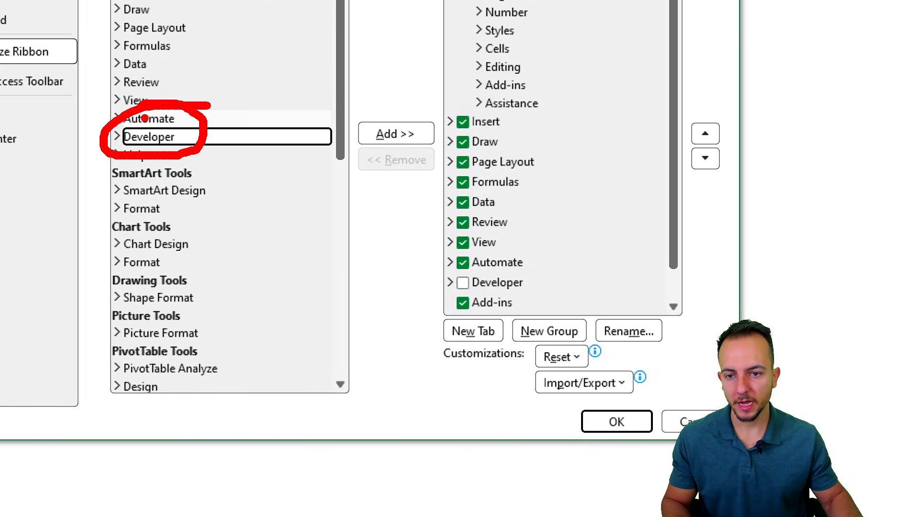
{"action": "mouse_move", "coordinate": [412, 108]}
{"action": "left_mouse_down"}
{"action": "mouse_move", "coordinate": [369, 101]}
{"action": "mouse_move", "coordinate": [405, 104]}
{"action": "left_mouse_up"}
{"action": "left_click_drag", "start_coordinate": [421, 42], "coordinate": [389, 89]}
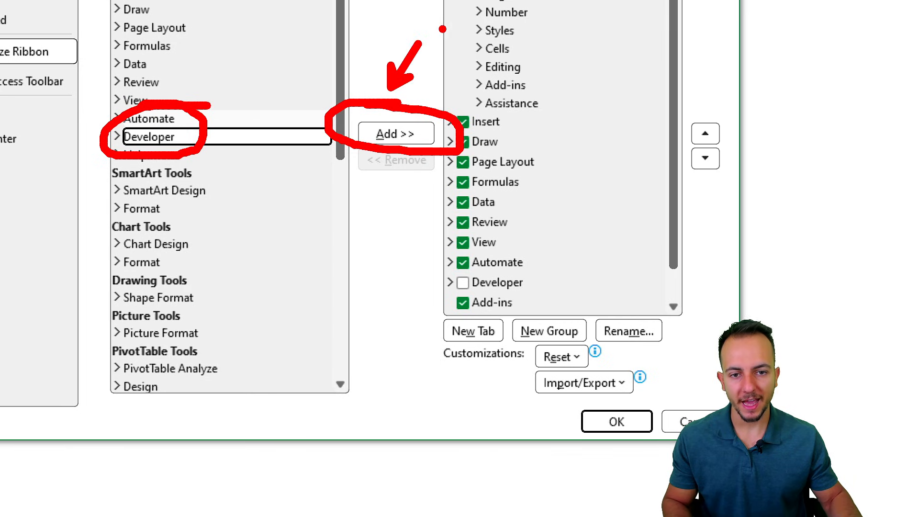
{"action": "key", "text": "Escape"}
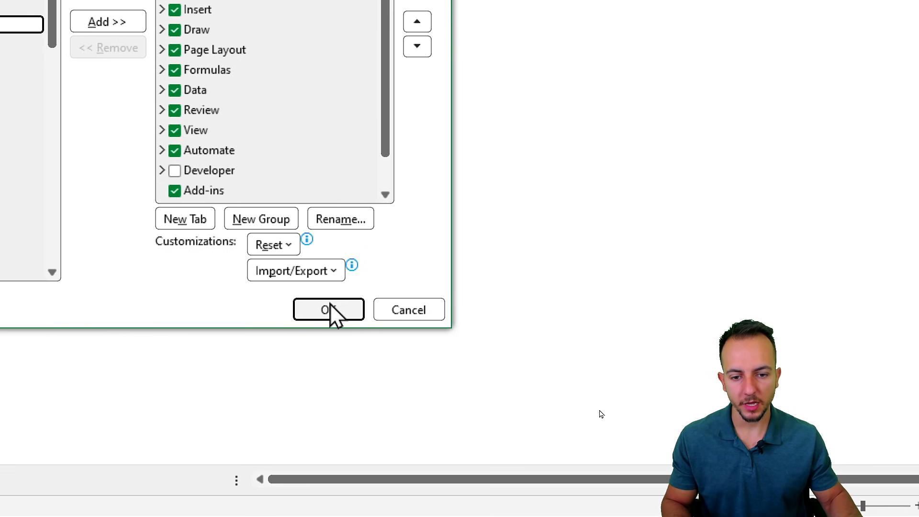
{"action": "left_click", "coordinate": [617, 421]}
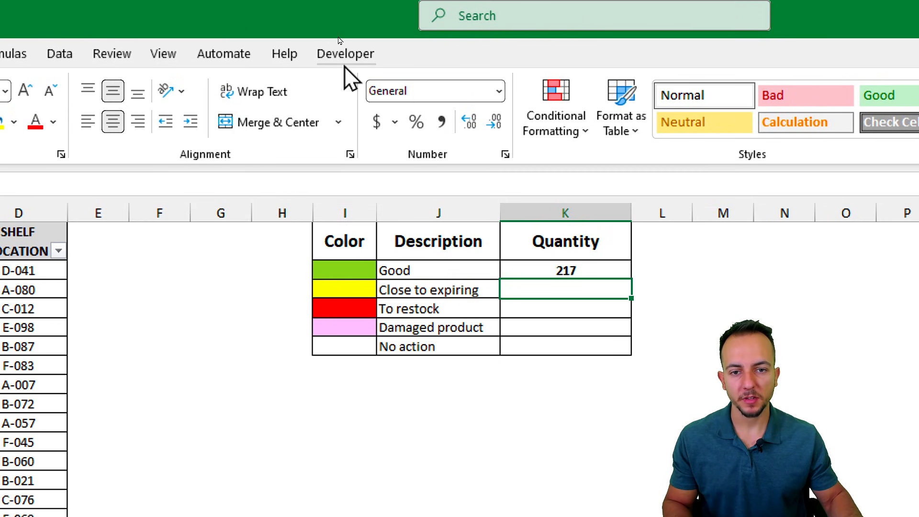
{"action": "left_click", "coordinate": [339, 31]}
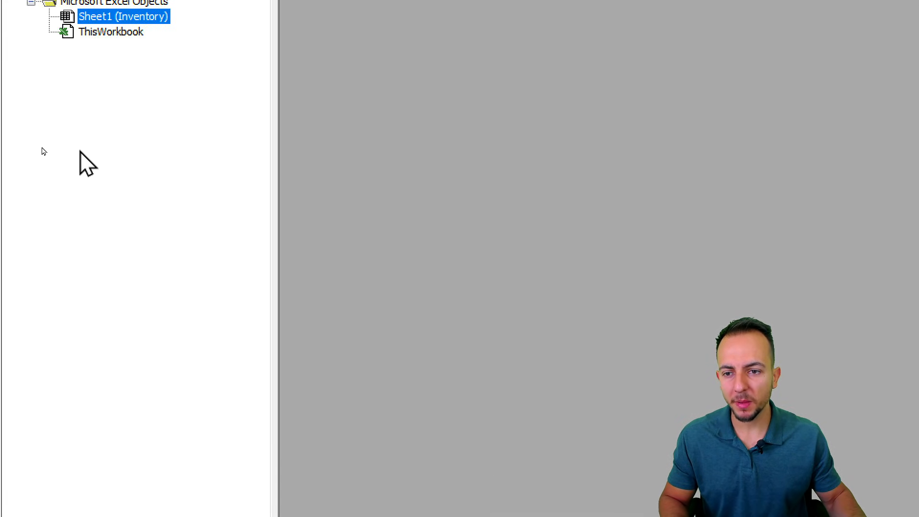
Step: Insert a new Module1 into the Count colors project via Insert > Module
{"action": "right_click", "coordinate": [81, 101]}
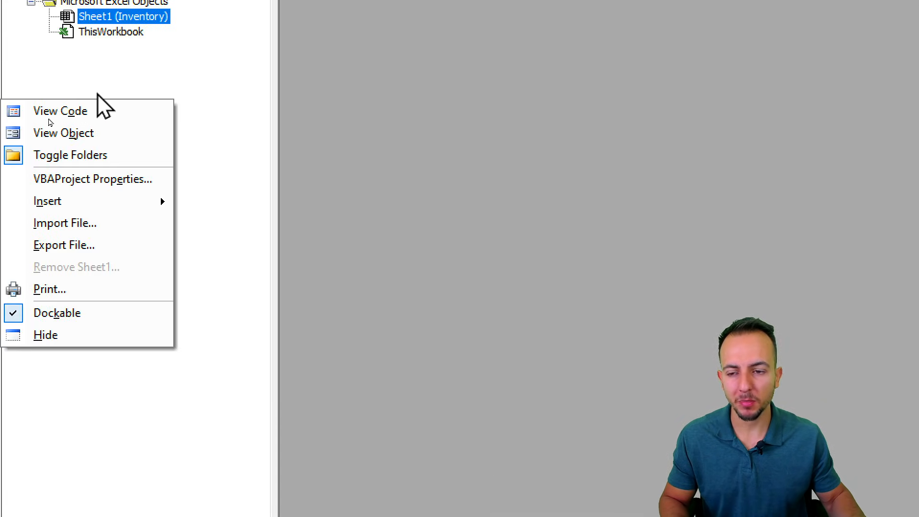
{"action": "mouse_move", "coordinate": [123, 203]}
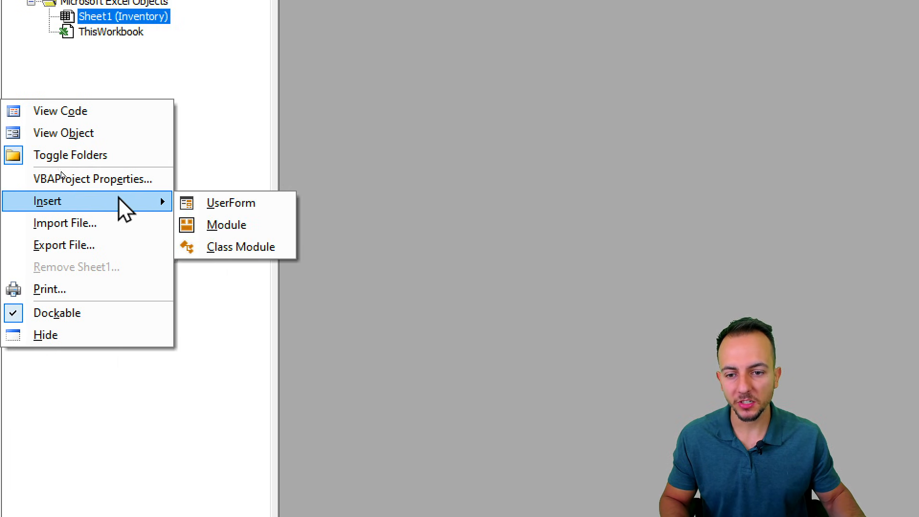
{"action": "left_click", "coordinate": [239, 234]}
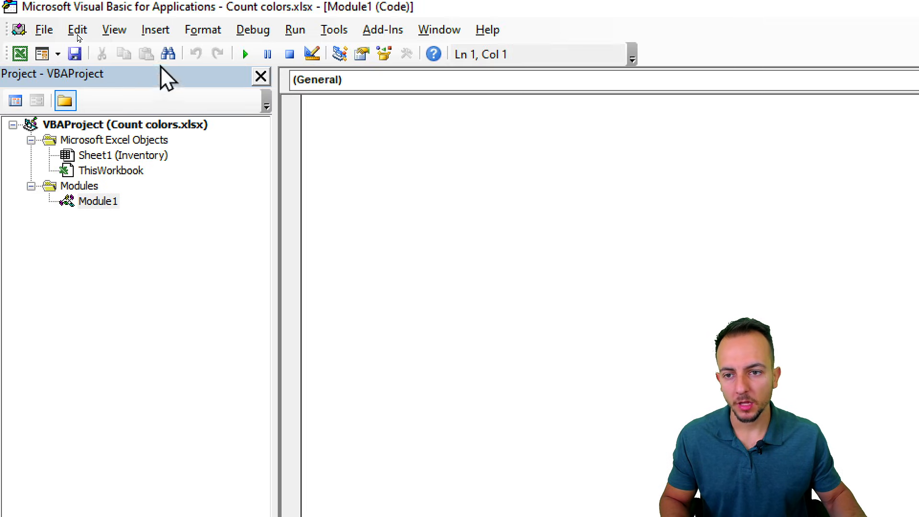
Step: In Module1, declare Function cellcolor(cell As Range) As Long, fixing the mistyped Range
{"action": "left_click", "coordinate": [93, 206]}
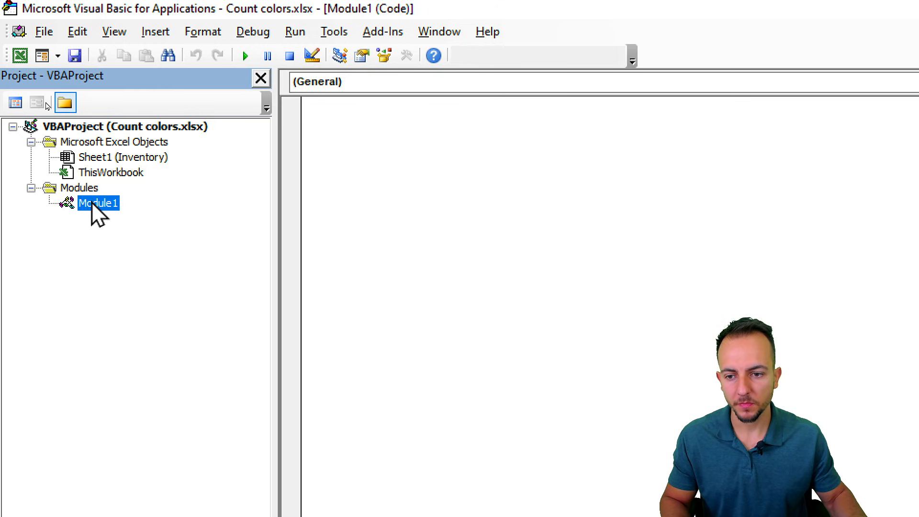
{"action": "left_click", "coordinate": [341, 121]}
{"action": "key", "text": "ctrl+2"}
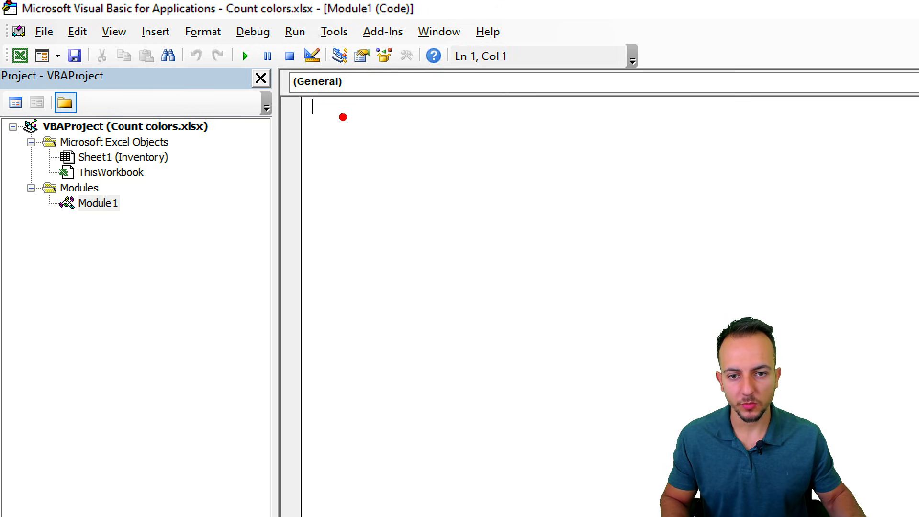
{"action": "mouse_move", "coordinate": [311, 115]}
{"action": "left_mouse_down"}
{"action": "mouse_move", "coordinate": [449, 207]}
{"action": "mouse_move", "coordinate": [388, 253]}
{"action": "left_mouse_up"}
{"action": "key", "text": "Escape"}
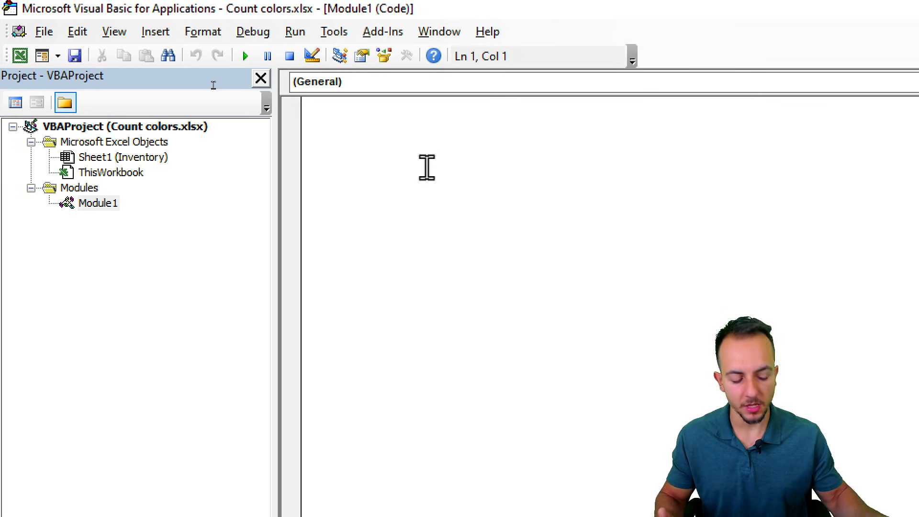
{"action": "type", "text": "Functi"}
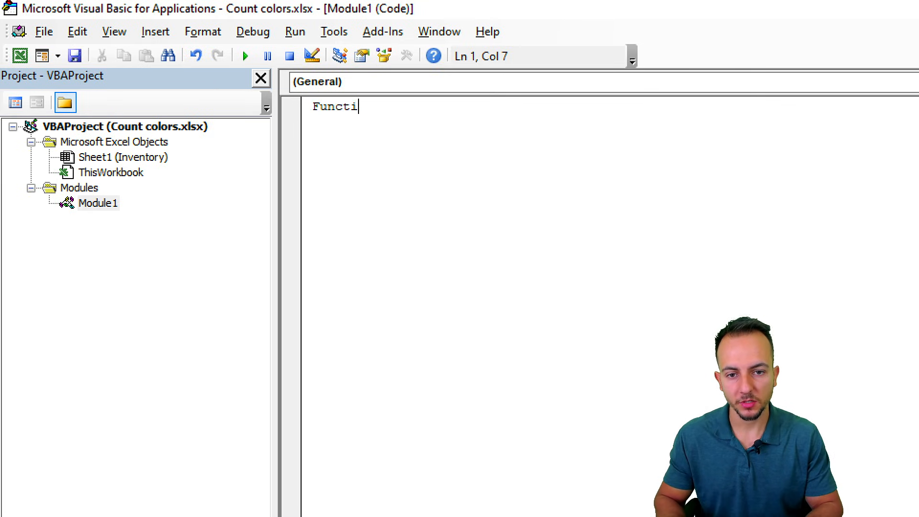
{"action": "type", "text": "on c"}
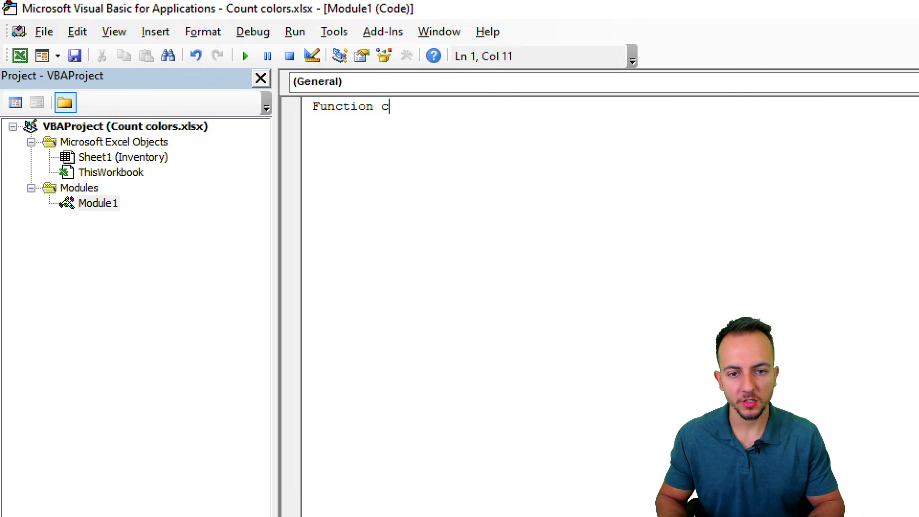
{"action": "type", "text": "ellcolor"}
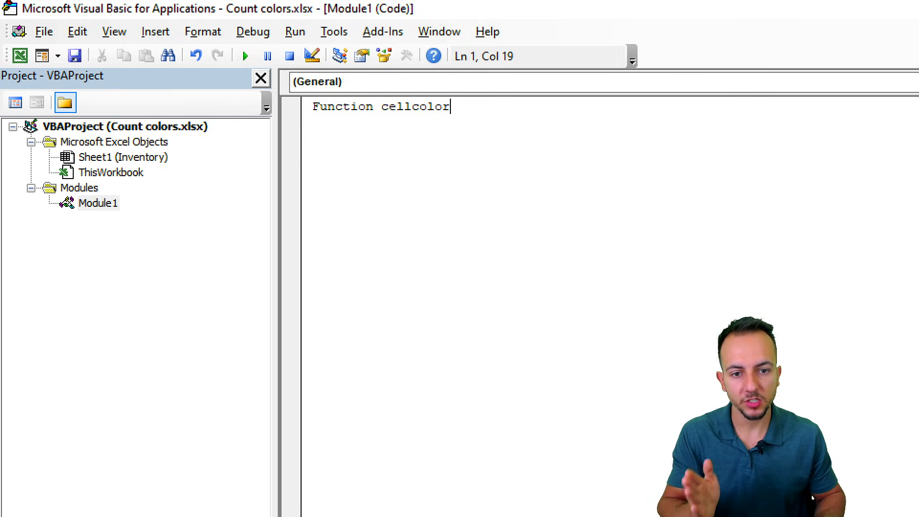
{"action": "type", "text": "("}
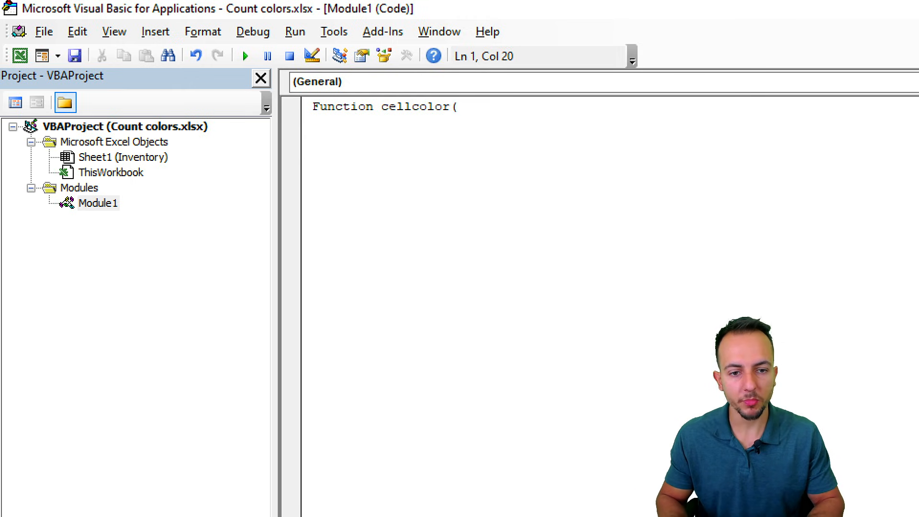
{"action": "type", "text": "cell as tange"}
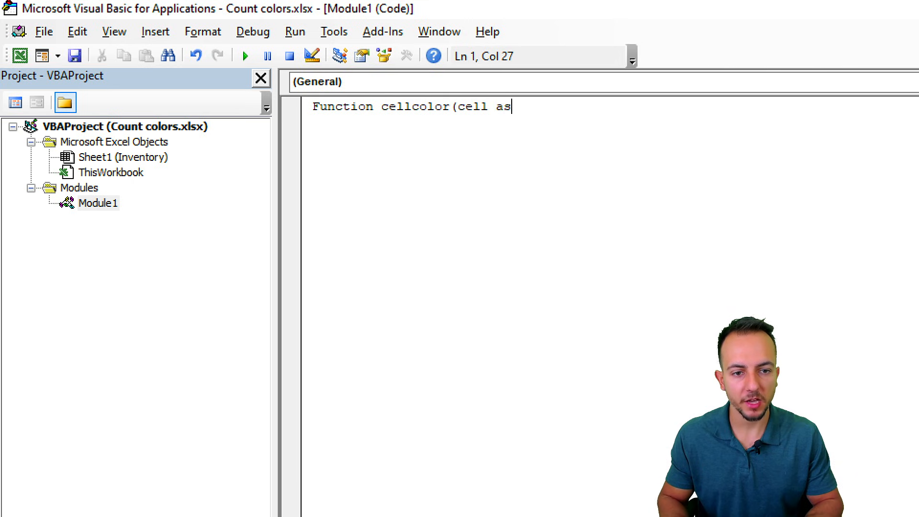
{"action": "key", "text": "BackSpace"}
{"action": "key", "text": "BackSpace"}
{"action": "key", "text": "BackSpace"}
{"action": "key", "text": "BackSpace"}
{"action": "key", "text": "BackSpace"}
{"action": "type", "text": "r(cell as Ra"}
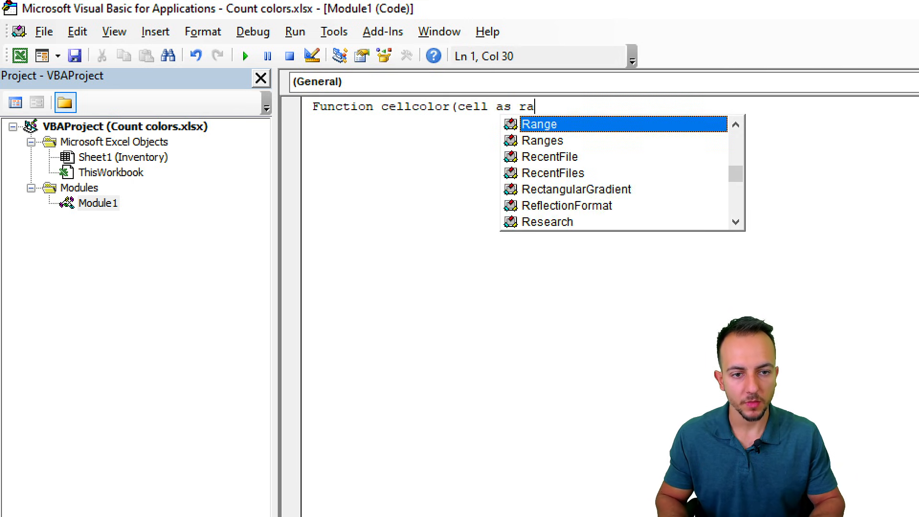
{"action": "type", "text": "nge)"}
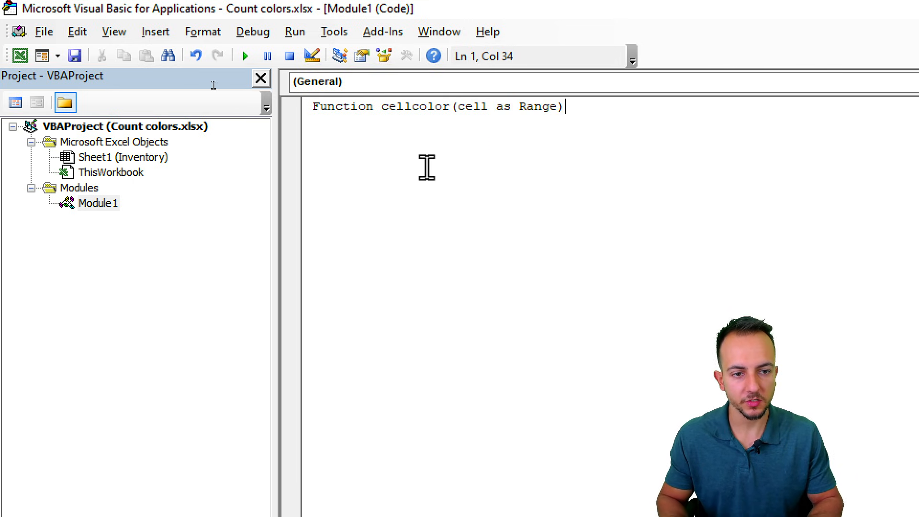
{"action": "type", "text": " as long"}
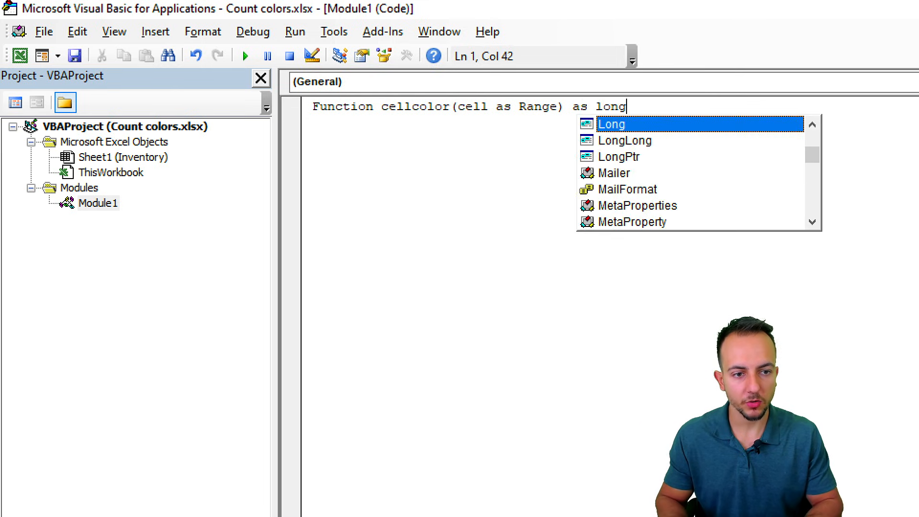
{"action": "key", "text": "Return"}
Step: Begin the body line cellcolor = cell.Interior, completing Interior from IntelliSense, then type .colo
{"action": "key", "text": "ctrl+2"}
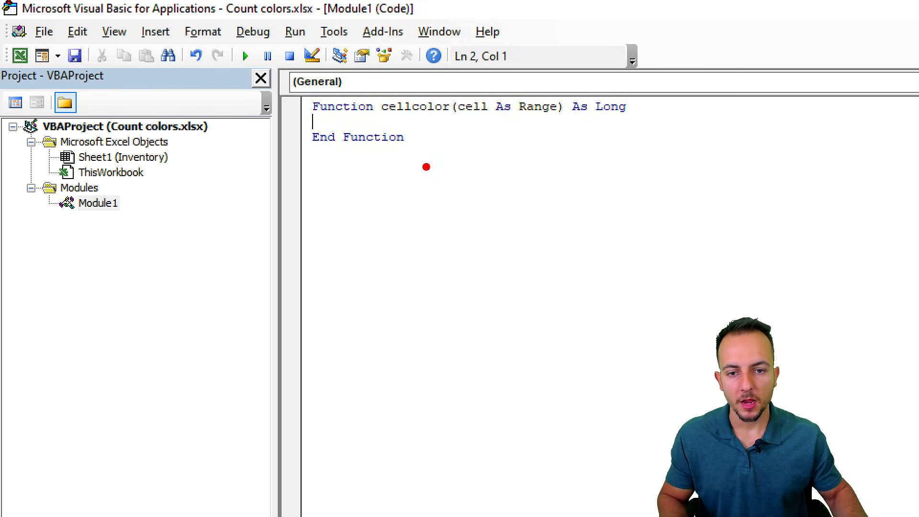
{"action": "left_click_drag", "start_coordinate": [301, 115], "coordinate": [364, 115]}
{"action": "left_click_drag", "start_coordinate": [307, 148], "coordinate": [407, 148]}
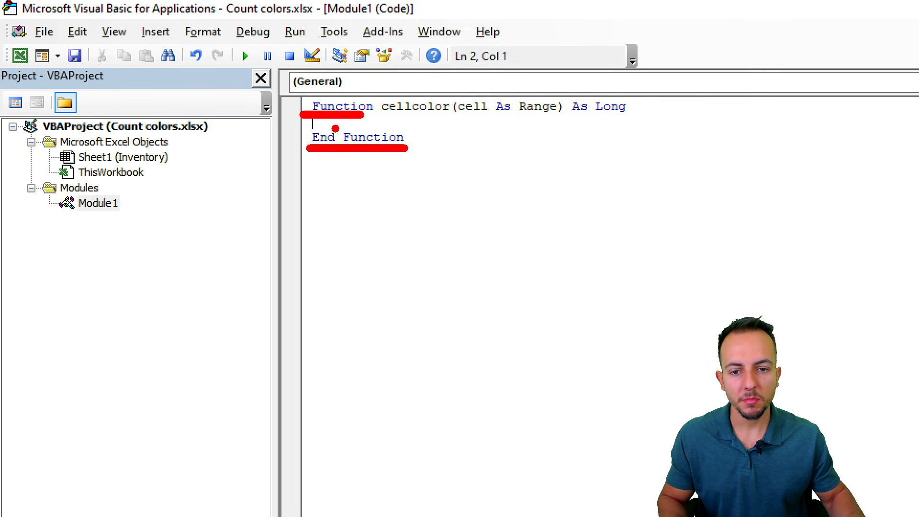
{"action": "key", "text": "e"}
{"action": "left_click_drag", "start_coordinate": [309, 106], "coordinate": [262, 107]}
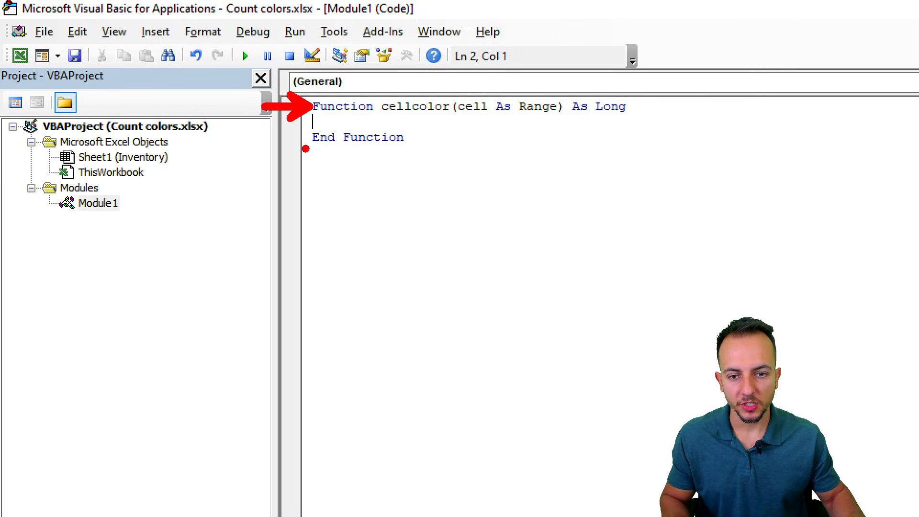
{"action": "left_click_drag", "start_coordinate": [304, 137], "coordinate": [264, 138]}
{"action": "left_click_drag", "start_coordinate": [324, 129], "coordinate": [380, 109]}
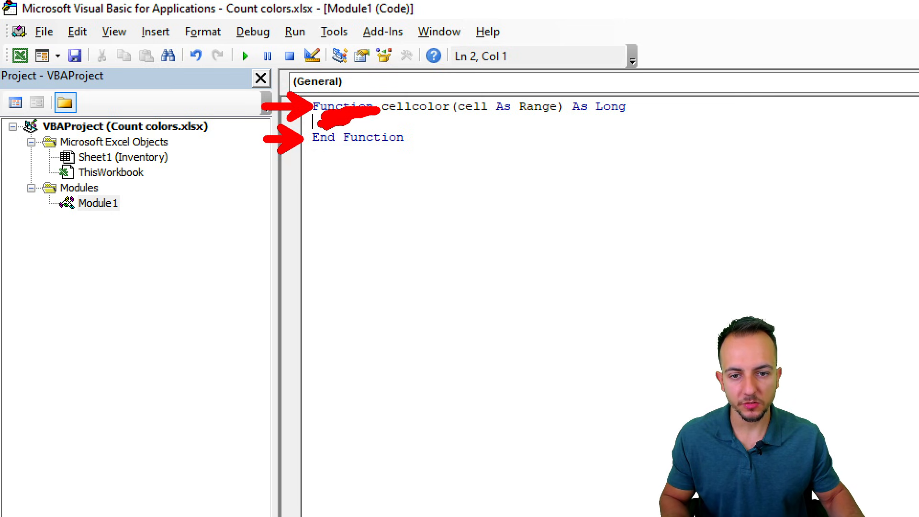
{"action": "key", "text": "Escape"}
{"action": "key", "text": "Tab"}
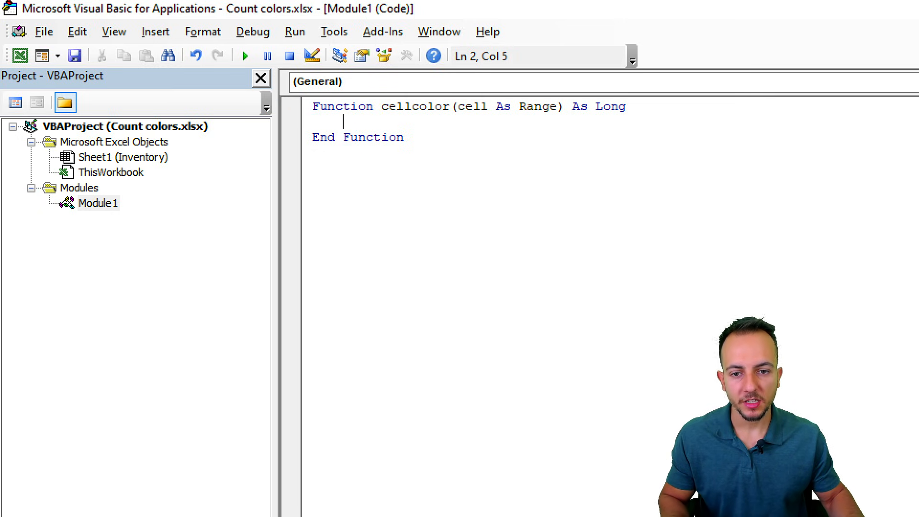
{"action": "left_click_drag", "start_coordinate": [340, 121], "coordinate": [293, 123]}
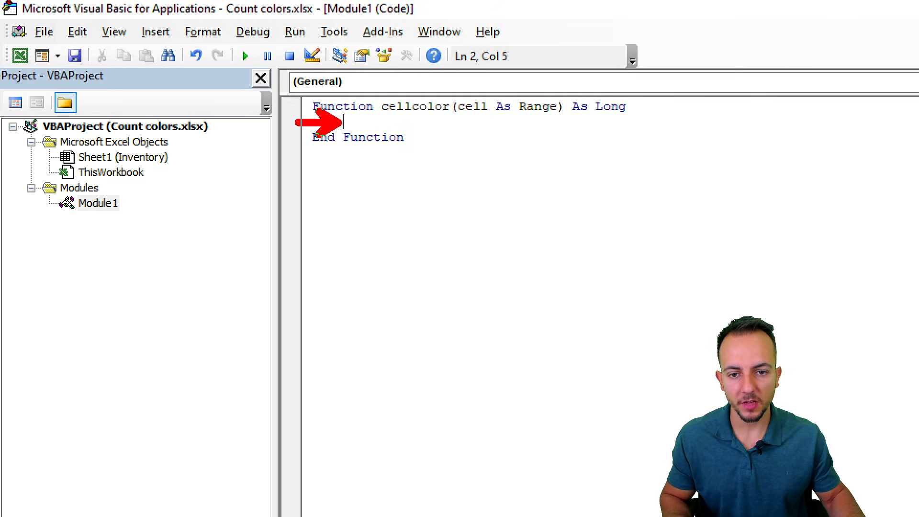
{"action": "key", "text": "Escape"}
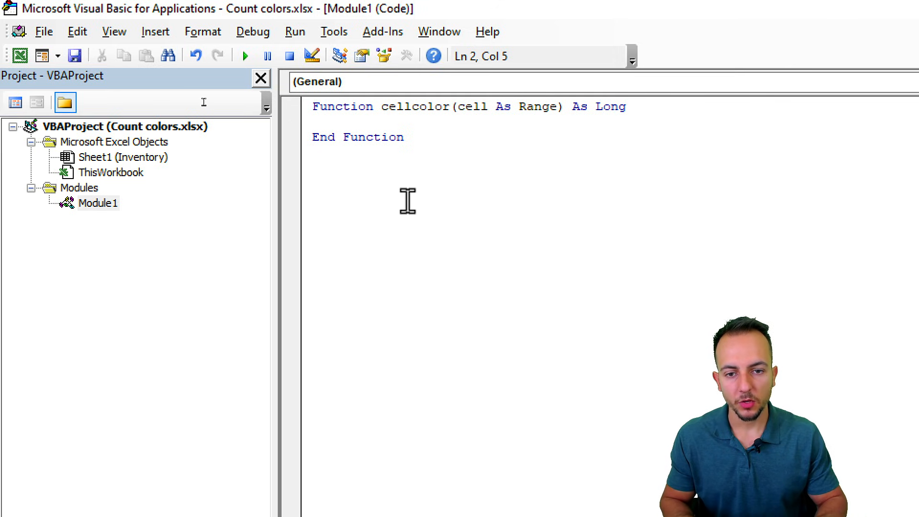
{"action": "key", "text": "BackSpace"}
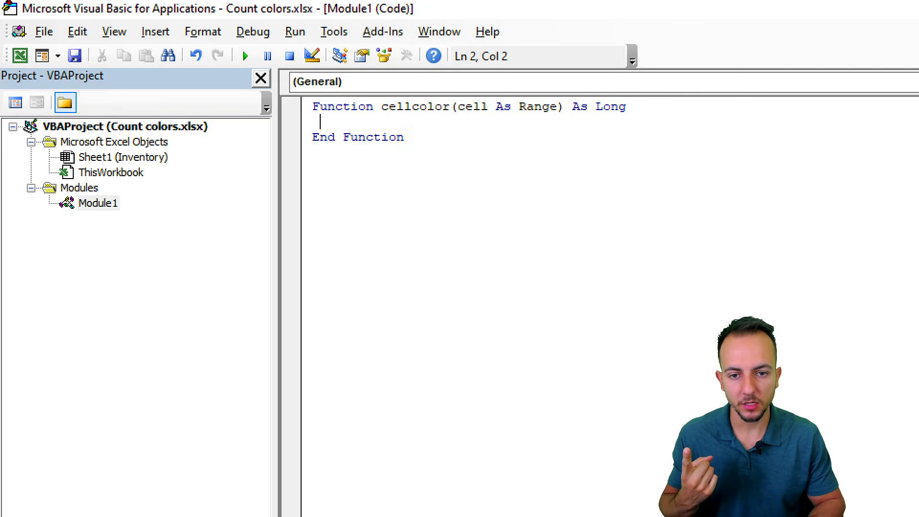
{"action": "type", "text": "cellc"}
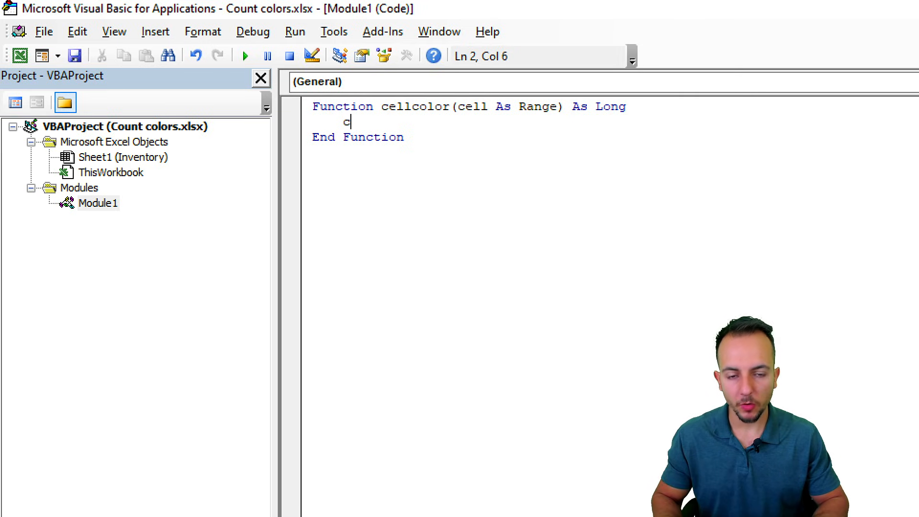
{"action": "type", "text": "olor"}
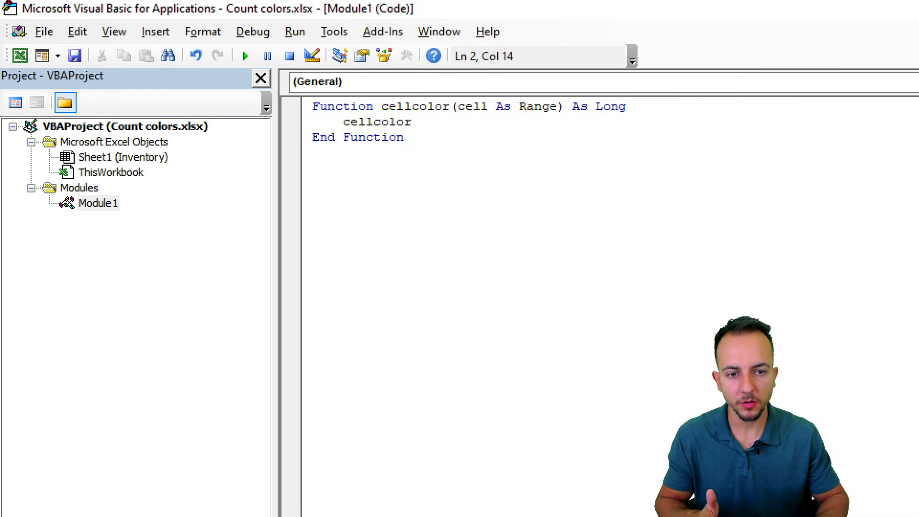
{"action": "type", "text": " = "}
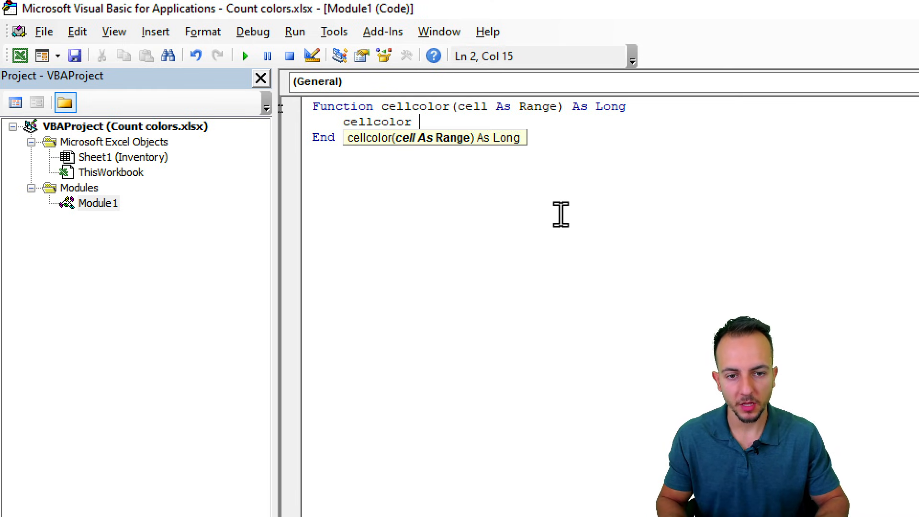
{"action": "type", "text": "cell"}
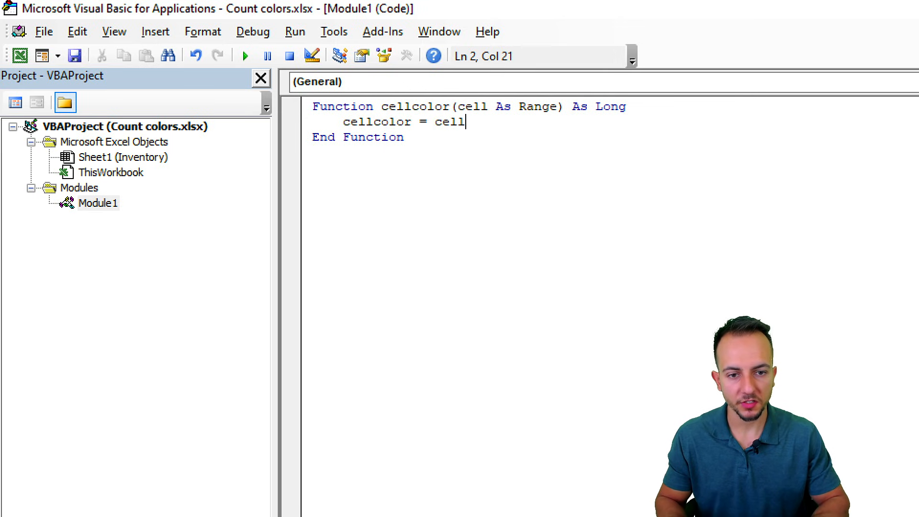
{"action": "type", "text": "."}
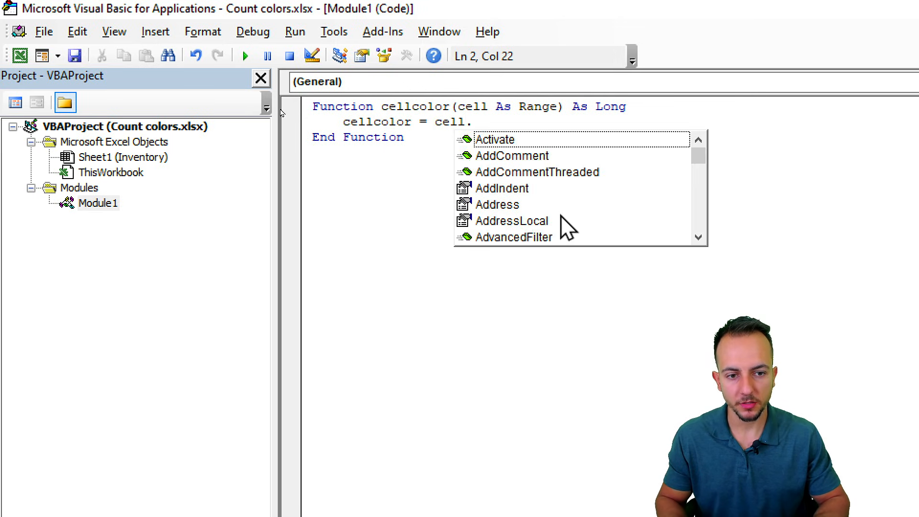
{"action": "type", "text": "int"}
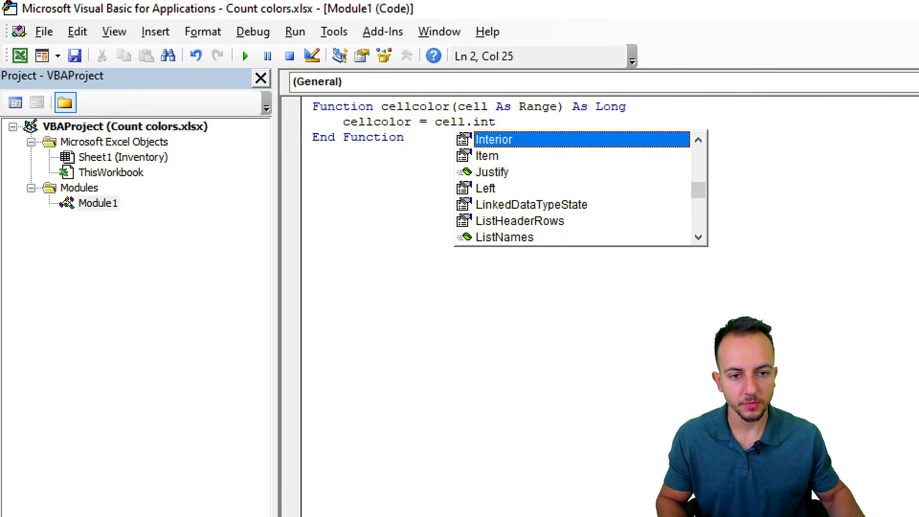
{"action": "double_click", "coordinate": [504, 141]}
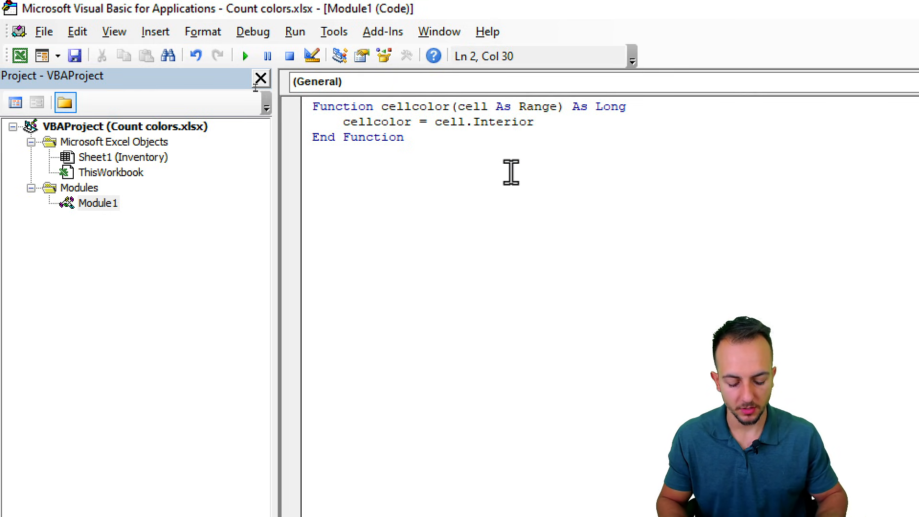
{"action": "type", "text": "."}
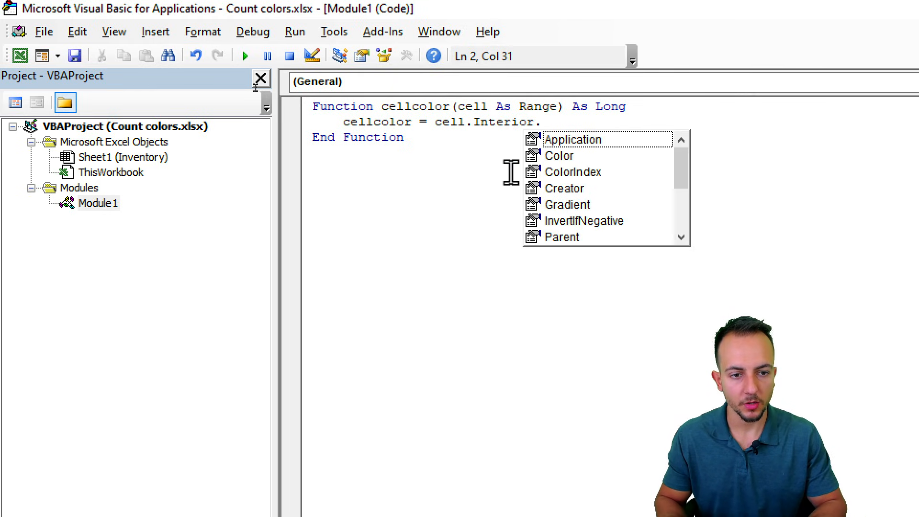
{"action": "type", "text": "colo"}
Step: Finish the line as cellcolor = cell.Interior.ColorIndex, then select Sheet1 (Inventory)
{"action": "double_click", "coordinate": [605, 156]}
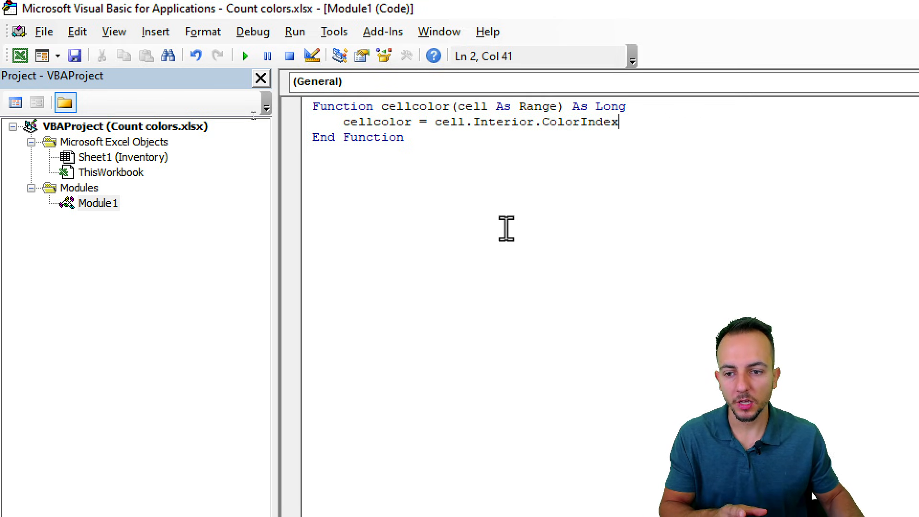
{"action": "left_click", "coordinate": [136, 160]}
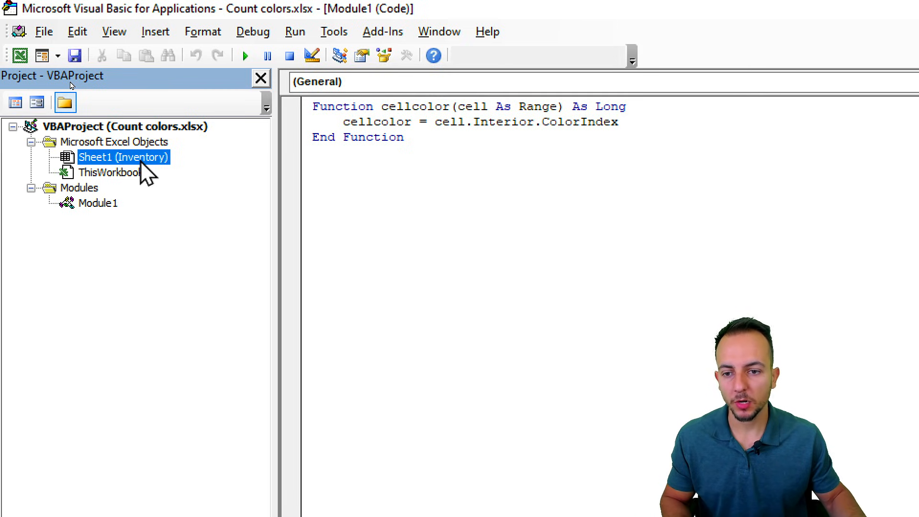
Step: In Sheet1's code, add a Worksheet_SelectionChange event that runs application.CalculateFull
{"action": "double_click", "coordinate": [134, 158]}
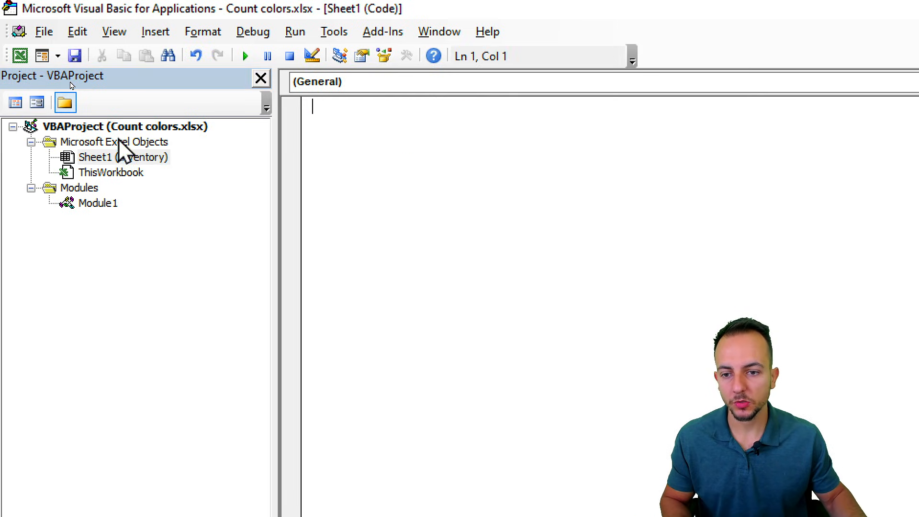
{"action": "left_click", "coordinate": [345, 91]}
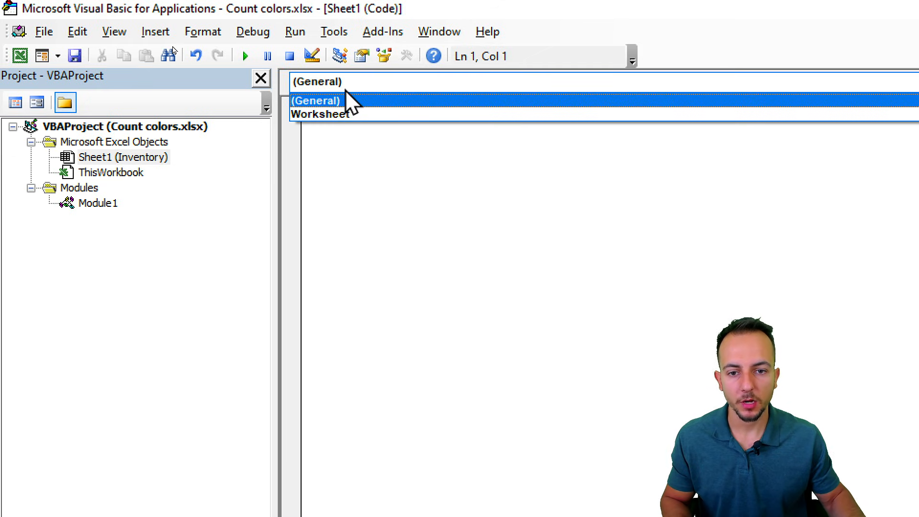
{"action": "left_click", "coordinate": [350, 116]}
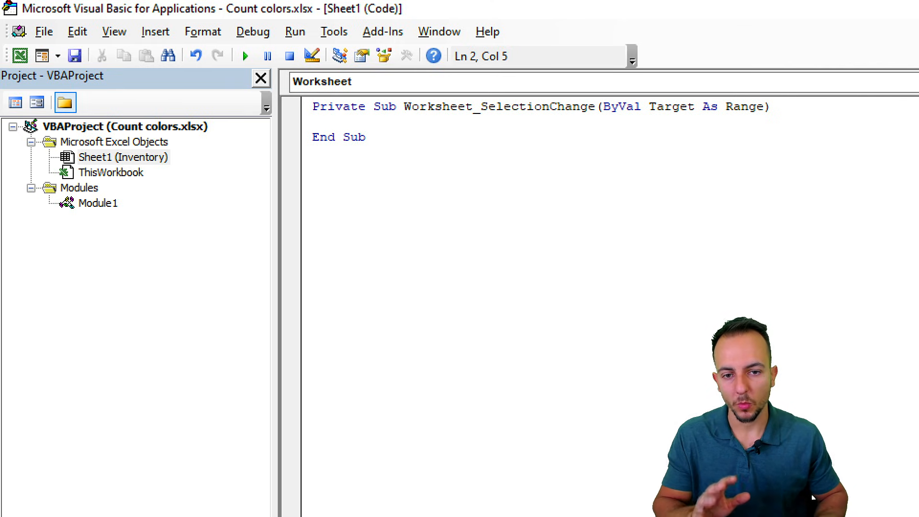
{"action": "type", "text": "a"}
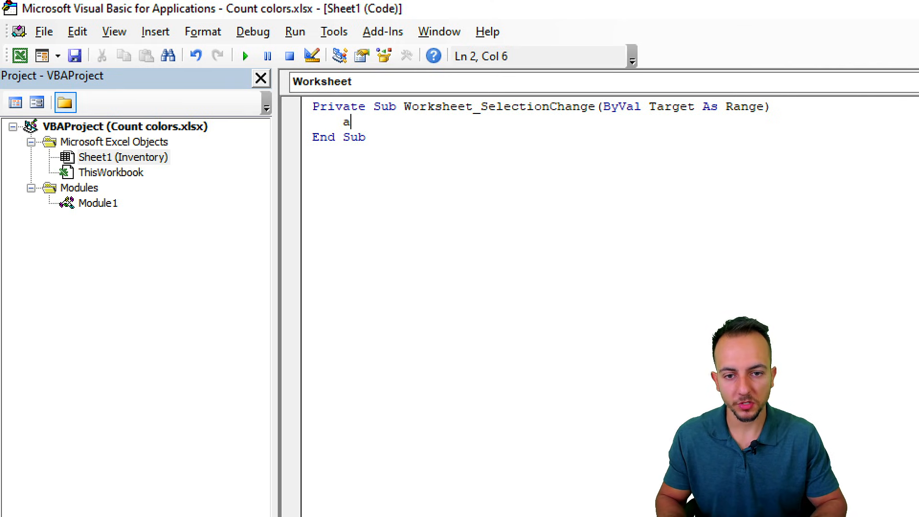
{"action": "type", "text": "pplication"}
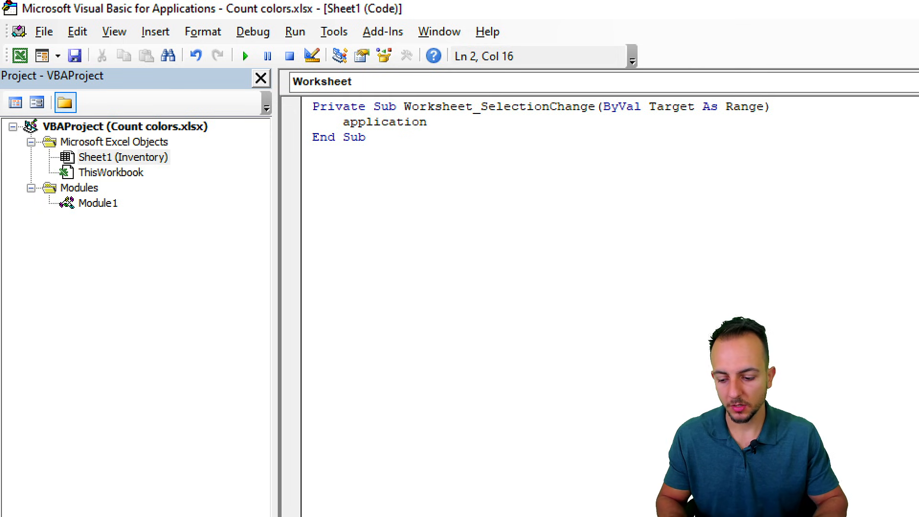
{"action": "type", "text": ".cal"}
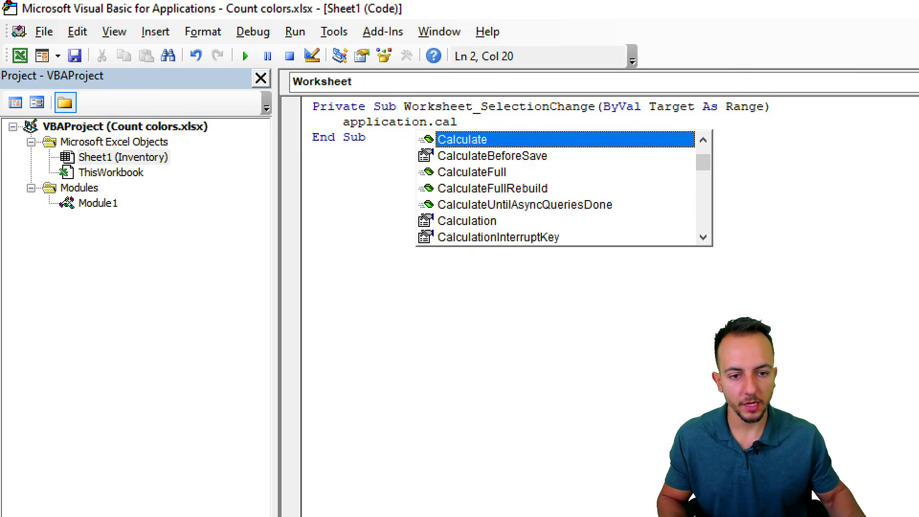
{"action": "double_click", "coordinate": [473, 173]}
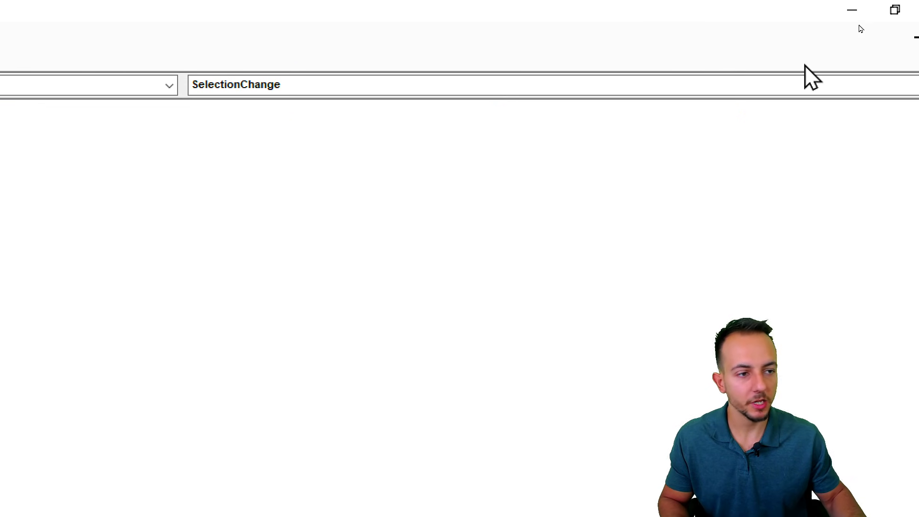
Step: Back in Excel, enter =cellcolor(A2) in E2, which returns -4142 for Item 082
{"action": "left_click", "coordinate": [899, 7]}
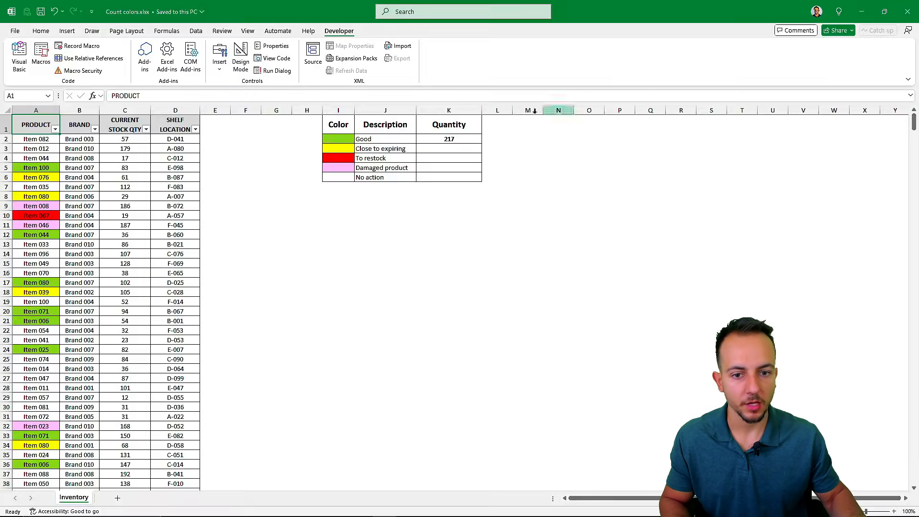
{"action": "left_click", "coordinate": [319, 227]}
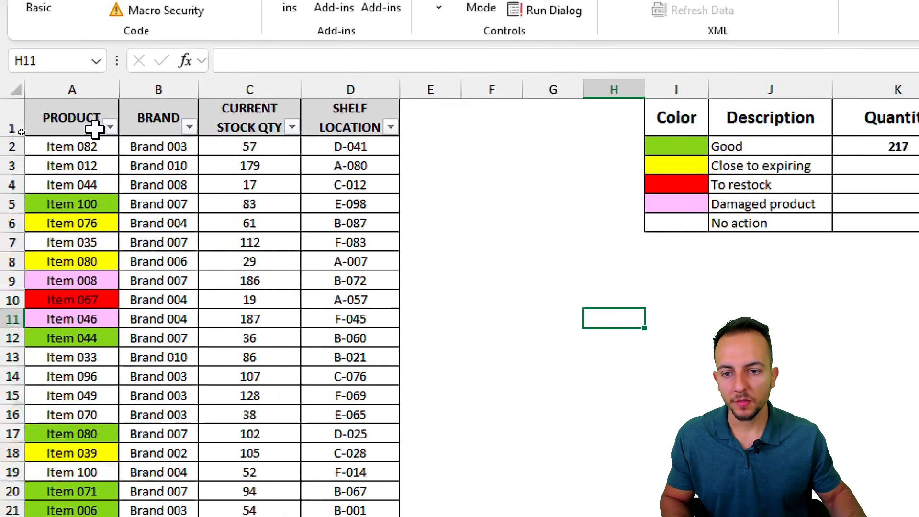
{"action": "left_click", "coordinate": [432, 86]}
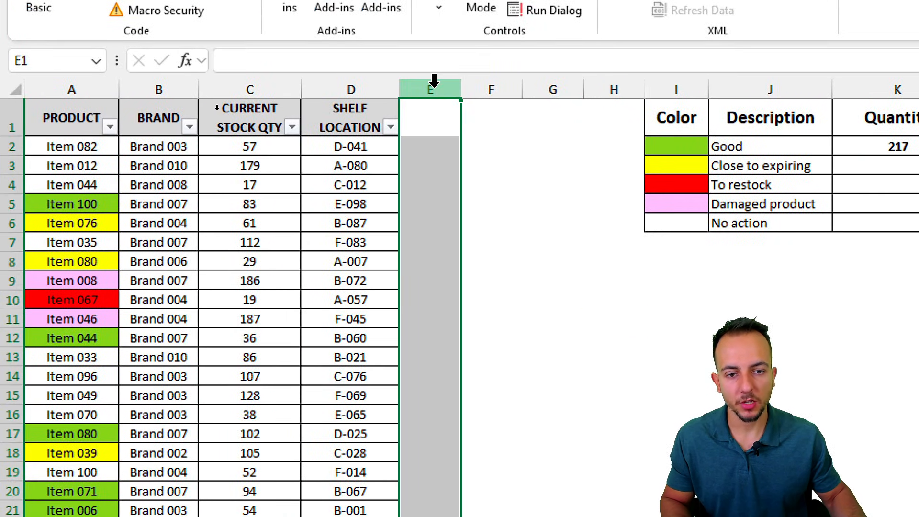
{"action": "left_click", "coordinate": [436, 152]}
{"action": "type", "text": "="}
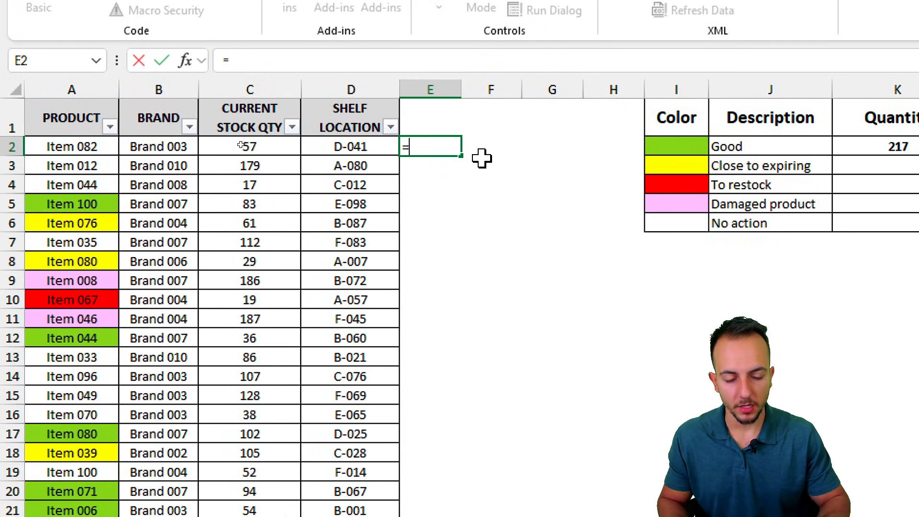
{"action": "type", "text": "col"}
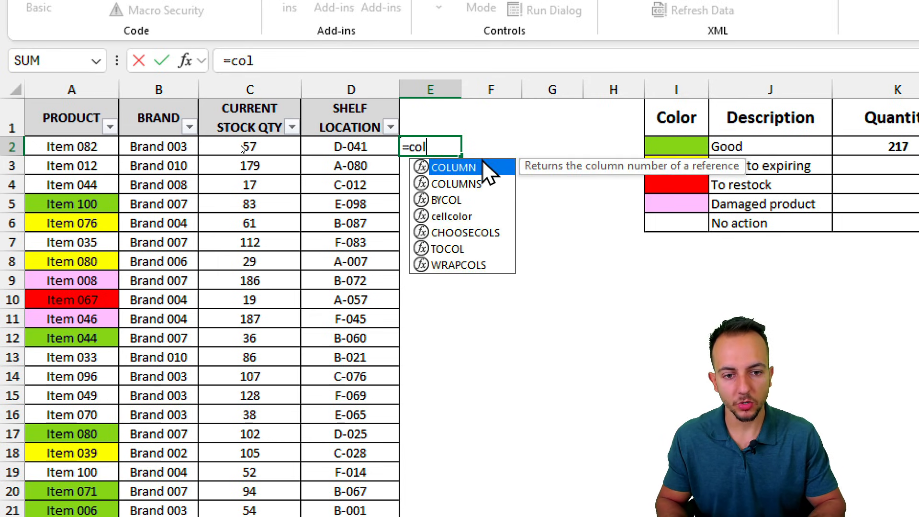
{"action": "left_click", "coordinate": [467, 216]}
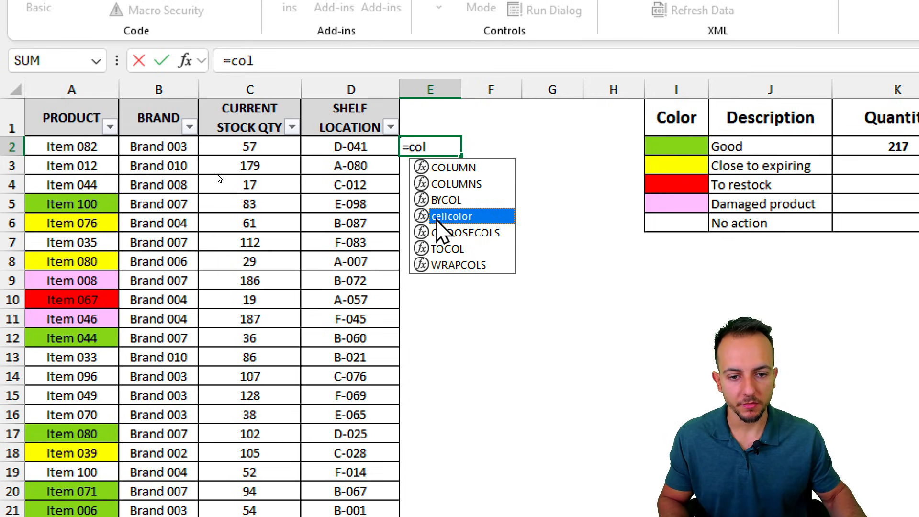
{"action": "double_click", "coordinate": [481, 217]}
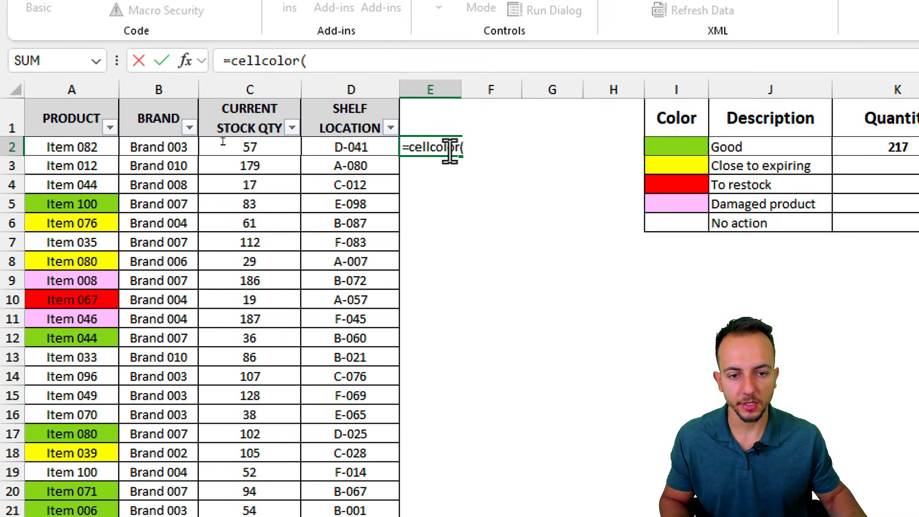
{"action": "left_click", "coordinate": [72, 147]}
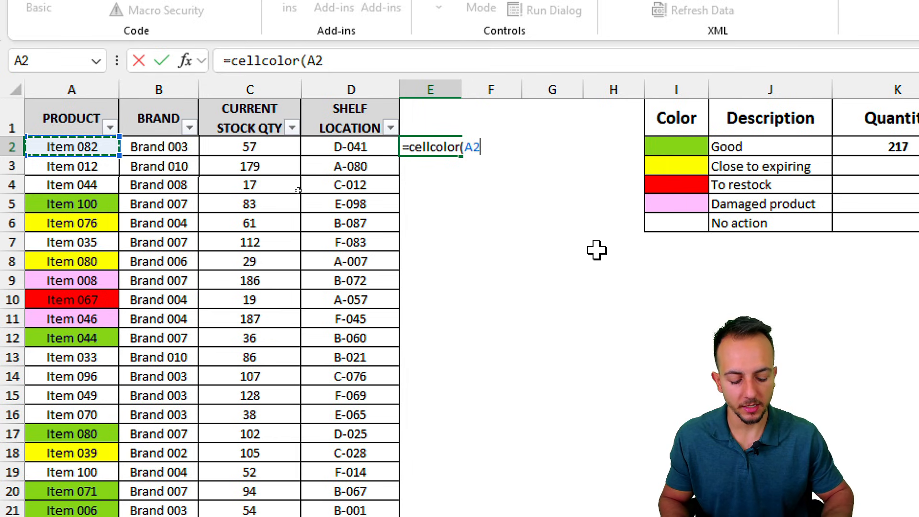
{"action": "key", "text": "Return"}
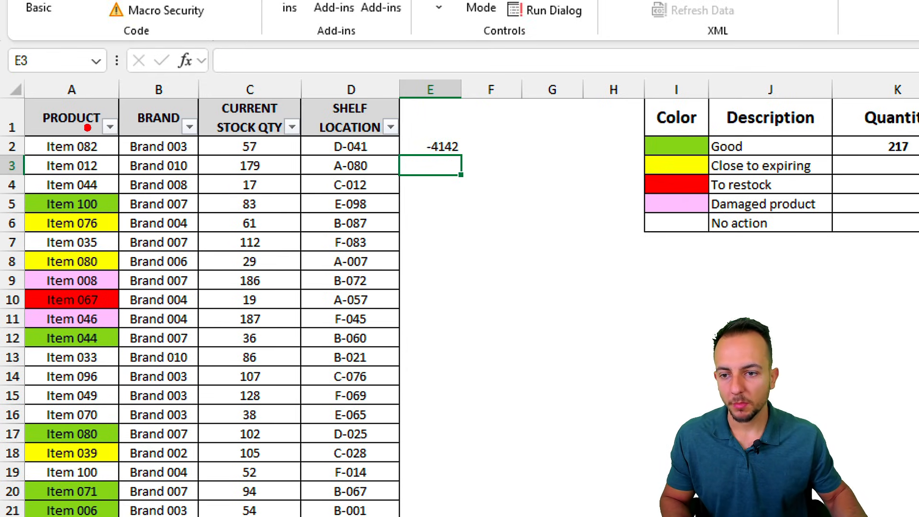
{"action": "mouse_move", "coordinate": [88, 127]}
{"action": "left_mouse_down"}
{"action": "mouse_move", "coordinate": [46, 167]}
{"action": "mouse_move", "coordinate": [103, 136]}
{"action": "mouse_move", "coordinate": [148, 204]}
{"action": "mouse_move", "coordinate": [421, 171]}
{"action": "mouse_move", "coordinate": [433, 187]}
{"action": "left_mouse_up"}
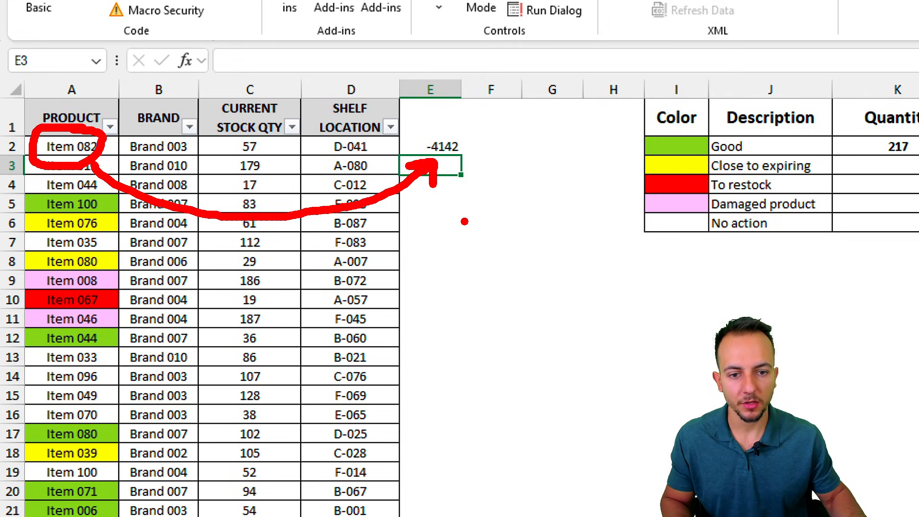
Step: Copy the cellcolor formula from E2 down to E11
{"action": "left_click", "coordinate": [431, 139]}
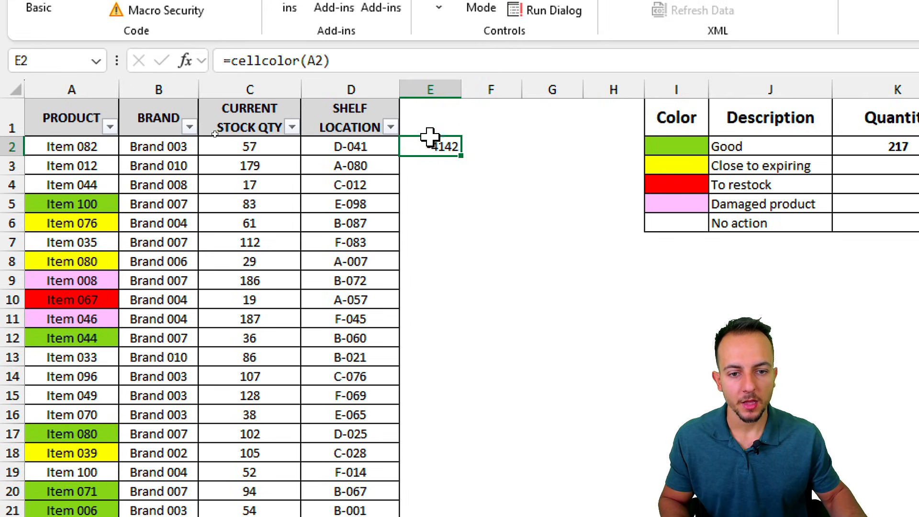
{"action": "mouse_move", "coordinate": [477, 139]}
{"action": "left_mouse_down"}
{"action": "mouse_move", "coordinate": [443, 167]}
{"action": "mouse_move", "coordinate": [463, 134]}
{"action": "left_mouse_up"}
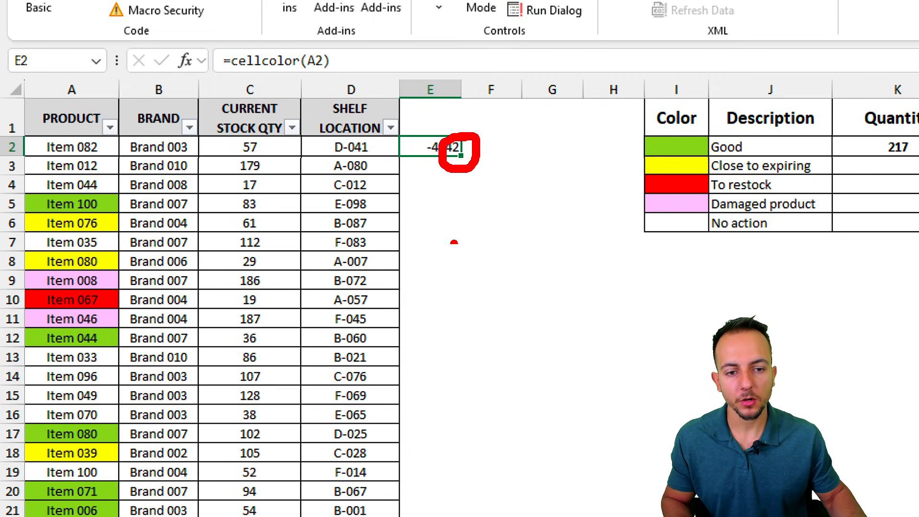
{"action": "left_click_drag", "start_coordinate": [461, 206], "coordinate": [462, 271]}
{"action": "key", "text": "Escape"}
{"action": "left_click_drag", "start_coordinate": [464, 161], "coordinate": [447, 323]}
{"action": "left_click", "coordinate": [553, 298]}
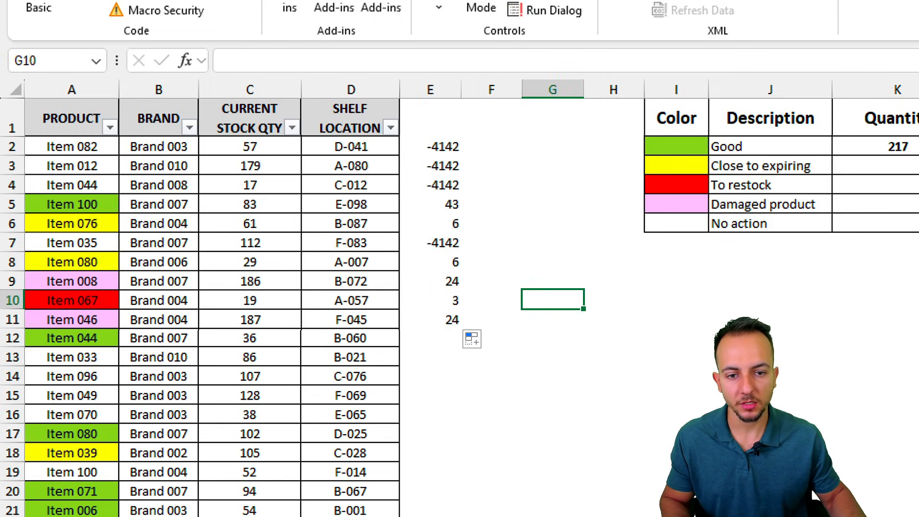
{"action": "mouse_move", "coordinate": [125, 211]}
{"action": "left_mouse_down"}
{"action": "mouse_move", "coordinate": [211, 249]}
{"action": "mouse_move", "coordinate": [421, 204]}
{"action": "mouse_move", "coordinate": [423, 237]}
{"action": "left_mouse_up"}
{"action": "key", "text": "e"}
{"action": "left_click_drag", "start_coordinate": [432, 206], "coordinate": [124, 206]}
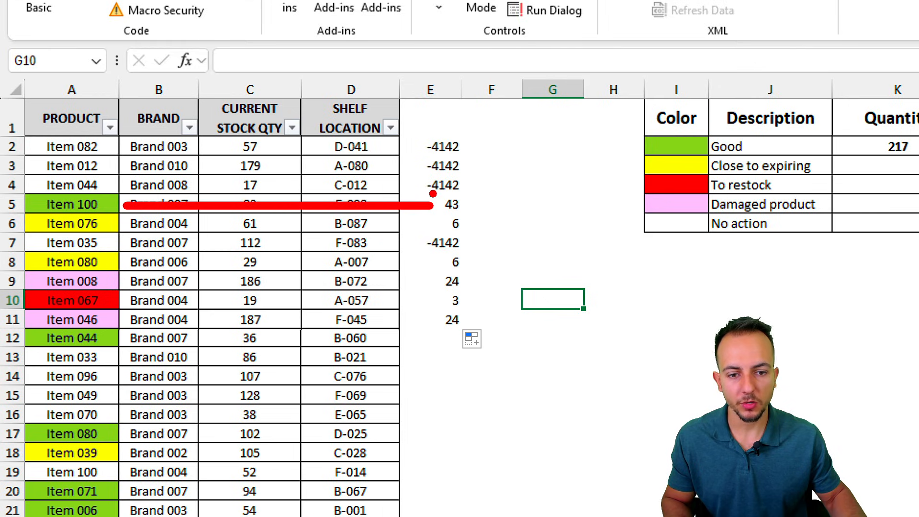
{"action": "mouse_move", "coordinate": [428, 190]}
{"action": "left_mouse_down"}
{"action": "mouse_move", "coordinate": [476, 219]}
{"action": "mouse_move", "coordinate": [97, 224]}
{"action": "left_mouse_up"}
{"action": "key", "text": "ctrl+z"}
{"action": "key", "text": "ctrl+z"}
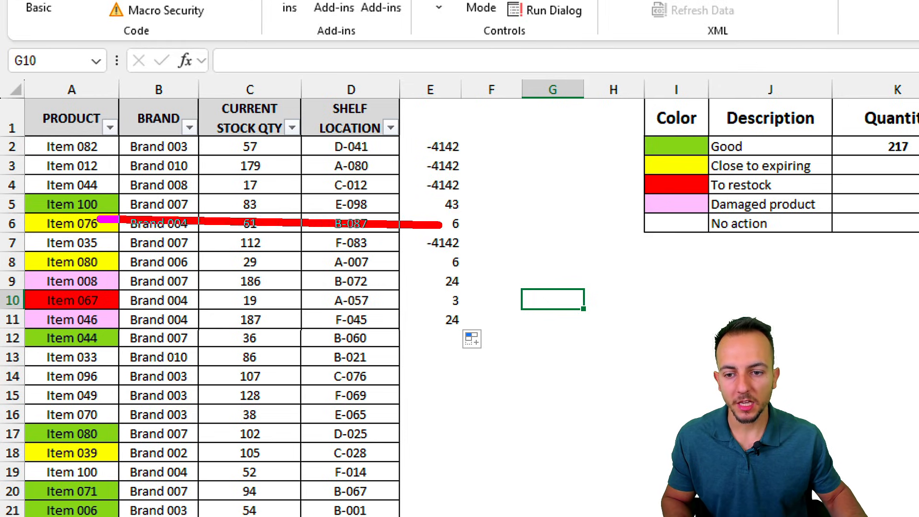
{"action": "left_click_drag", "start_coordinate": [444, 206], "coordinate": [472, 235]}
{"action": "key", "text": "ctrl+z"}
{"action": "key", "text": "ctrl+z"}
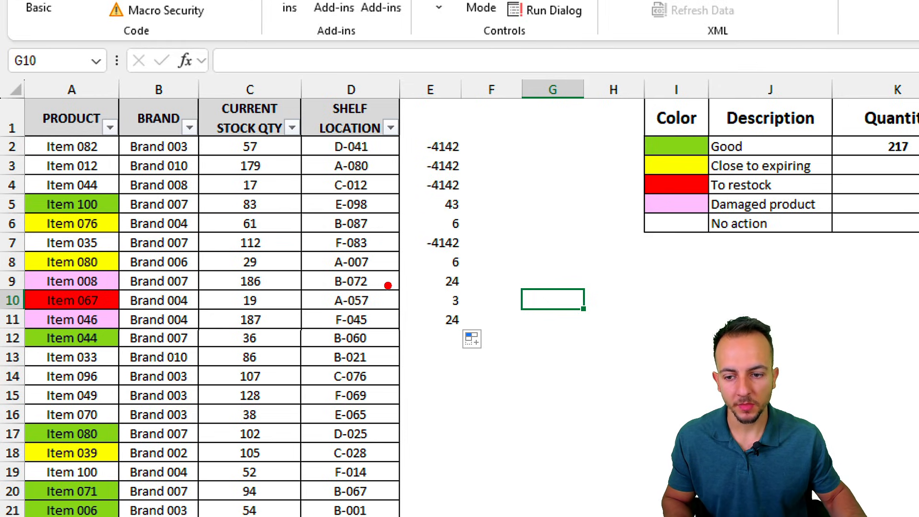
{"action": "left_click_drag", "start_coordinate": [434, 284], "coordinate": [114, 281]}
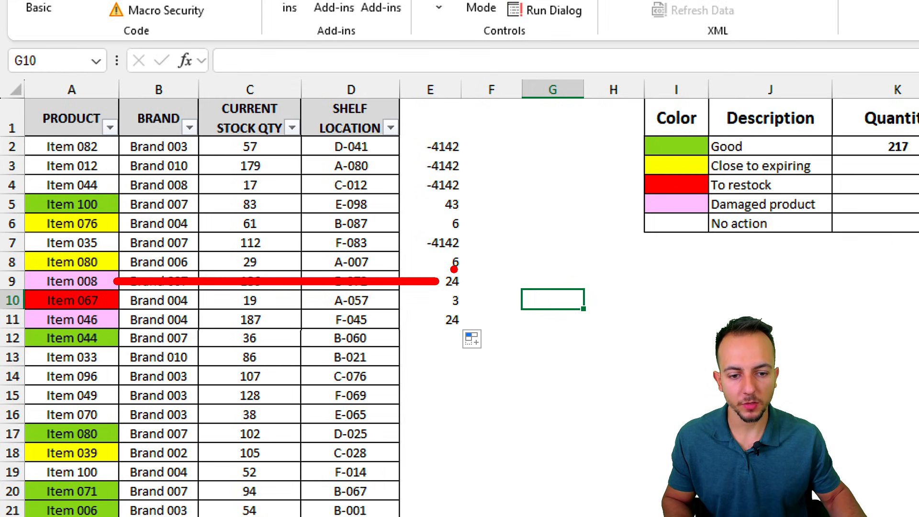
{"action": "left_click_drag", "start_coordinate": [431, 265], "coordinate": [476, 295]}
{"action": "key", "text": "Escape"}
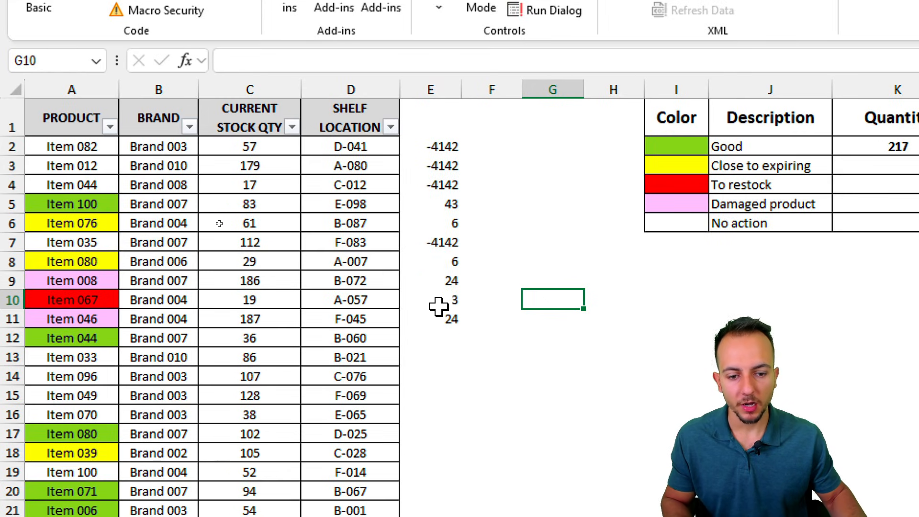
Step: Extend the formula to E12, then fill it down the rest of column E
{"action": "left_click", "coordinate": [451, 319]}
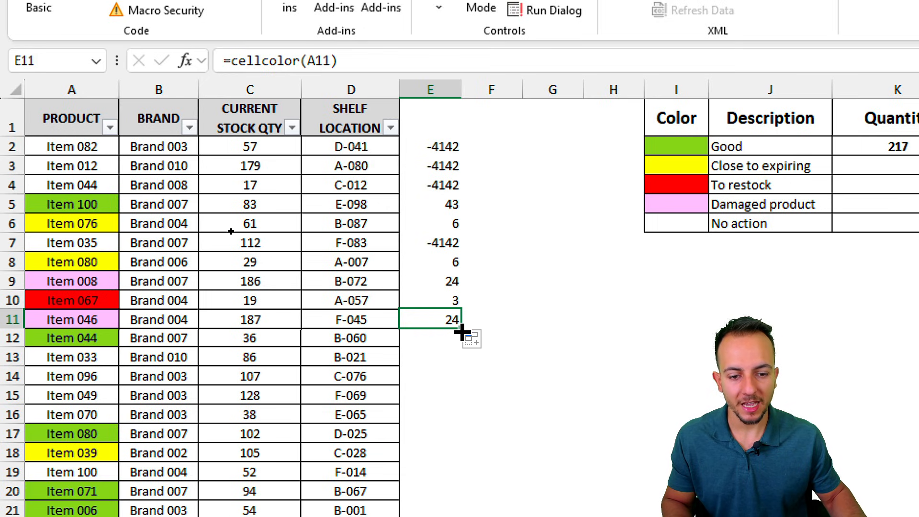
{"action": "left_click_drag", "start_coordinate": [462, 332], "coordinate": [463, 358]}
{"action": "left_click", "coordinate": [463, 357]}
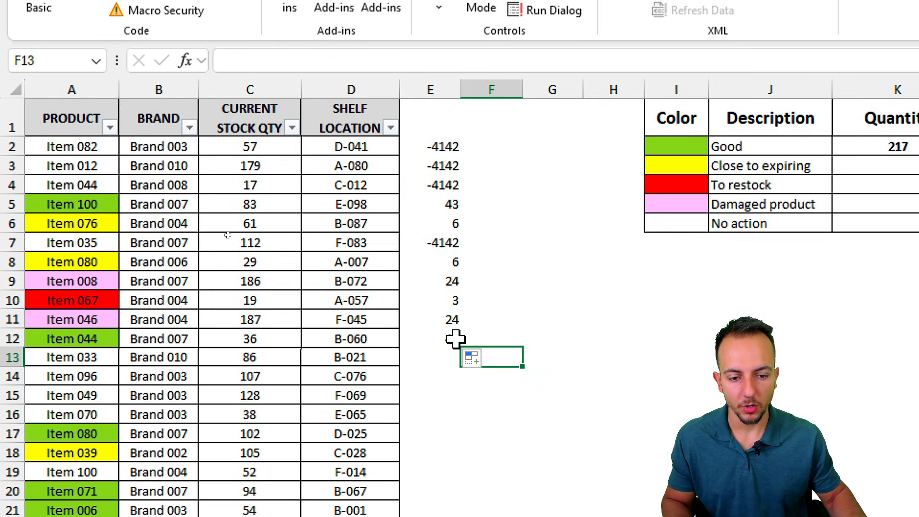
{"action": "left_click", "coordinate": [455, 339]}
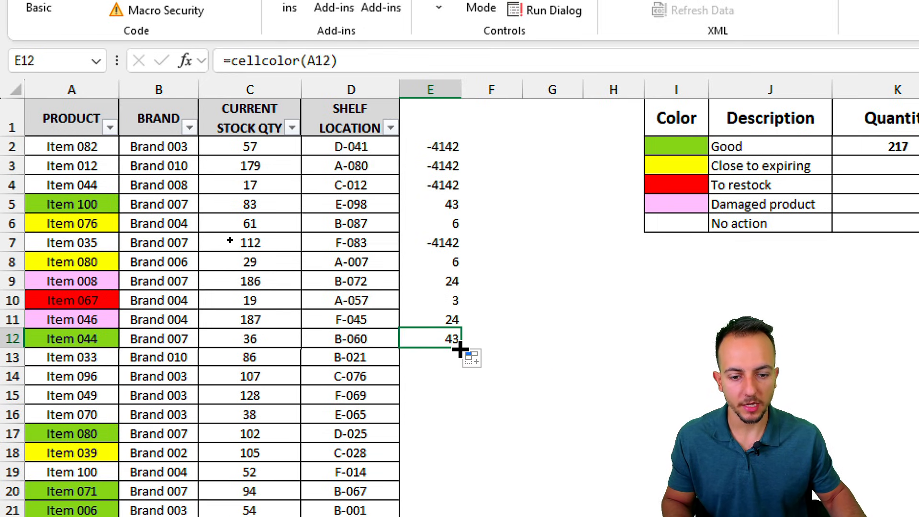
{"action": "double_click", "coordinate": [460, 347]}
{"action": "scroll", "coordinate": [519, 358], "scroll_direction": "down", "scroll_amount": 8}
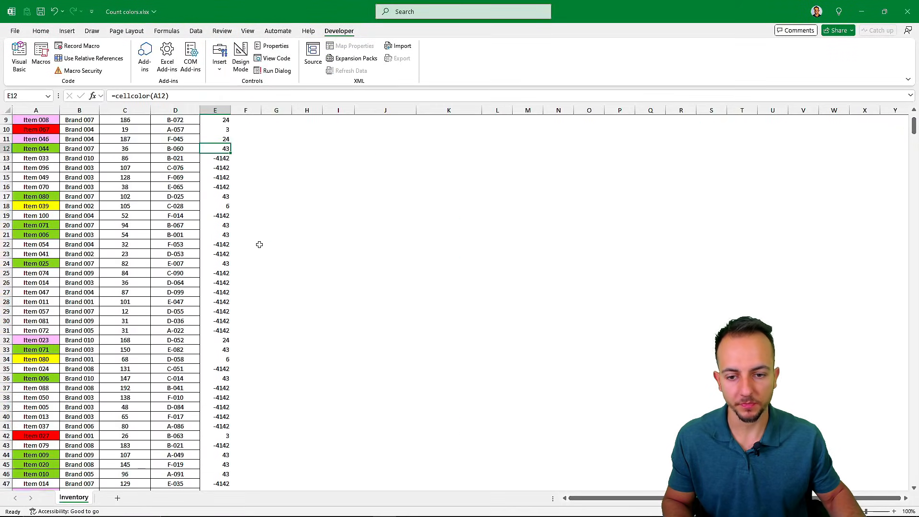
{"action": "scroll", "coordinate": [259, 244], "scroll_direction": "up", "scroll_amount": 8}
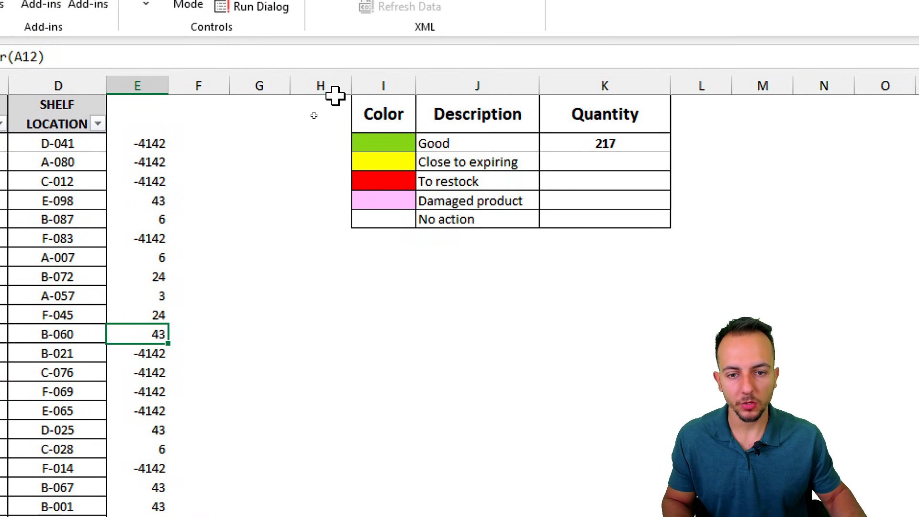
{"action": "left_click_drag", "start_coordinate": [310, 138], "coordinate": [333, 143]}
Step: Widen column H and enter =cellcolor(I2) in H2, returning 43 for the green swatch
{"action": "type", "text": "="}
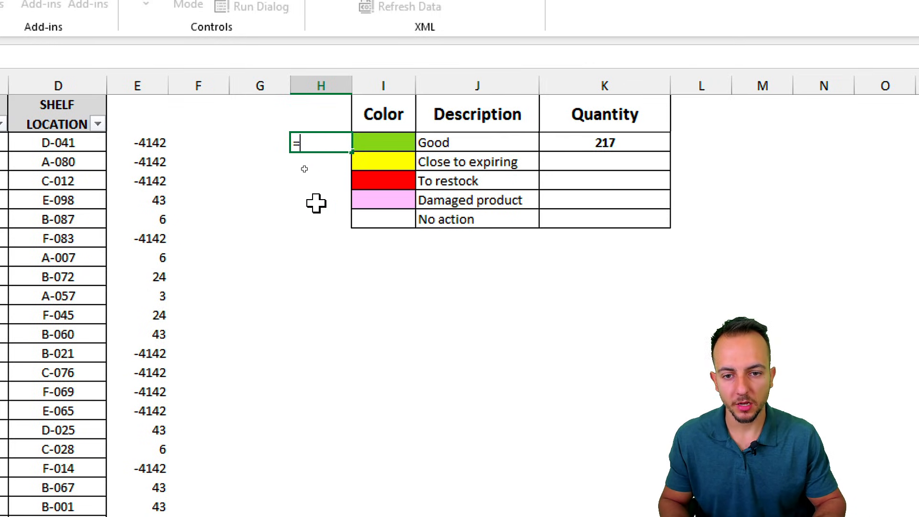
{"action": "key", "text": "Escape"}
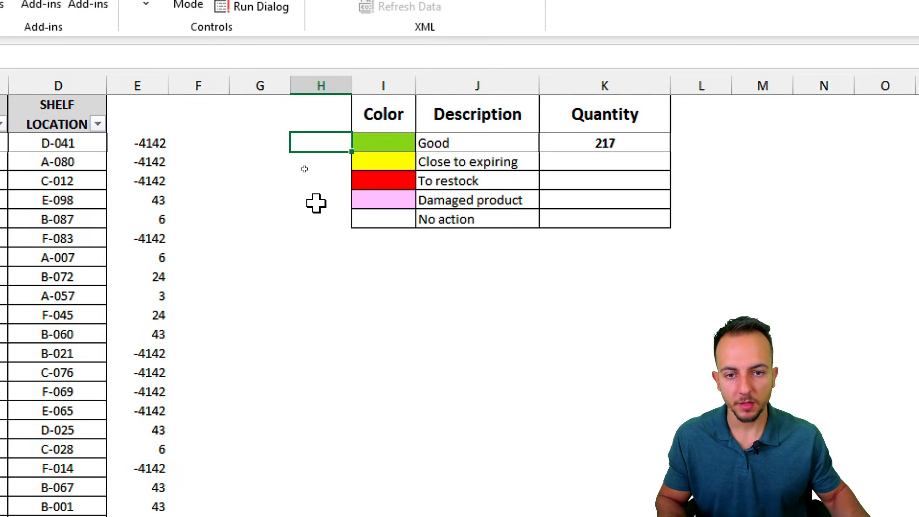
{"action": "left_click_drag", "start_coordinate": [352, 87], "coordinate": [438, 88]}
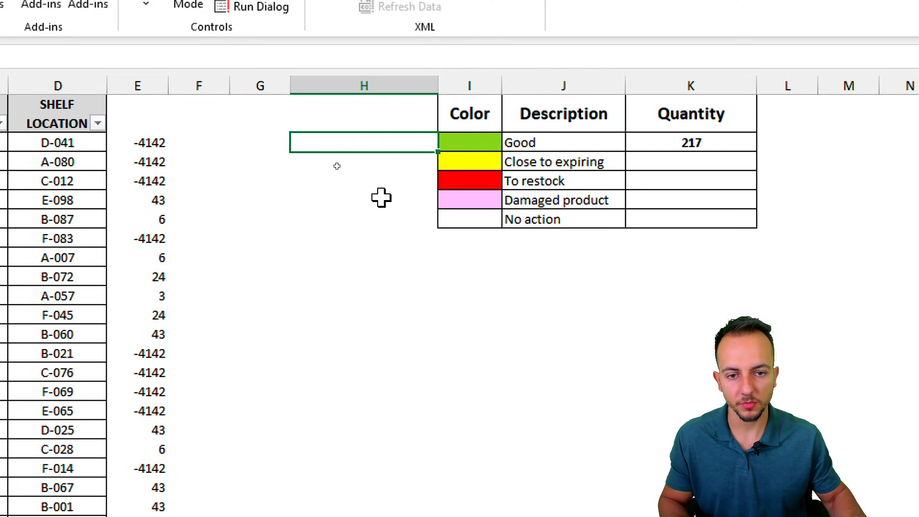
{"action": "type", "text": "=cell"}
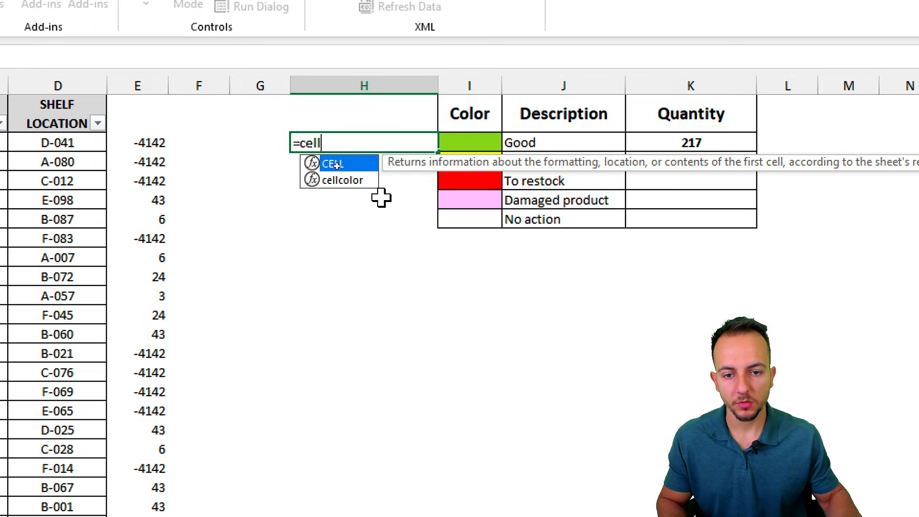
{"action": "double_click", "coordinate": [343, 181]}
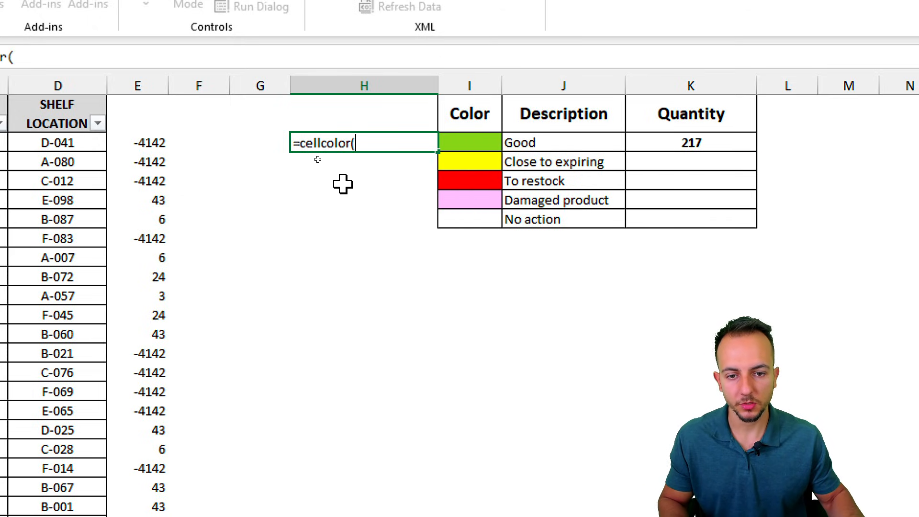
{"action": "left_click", "coordinate": [469, 144]}
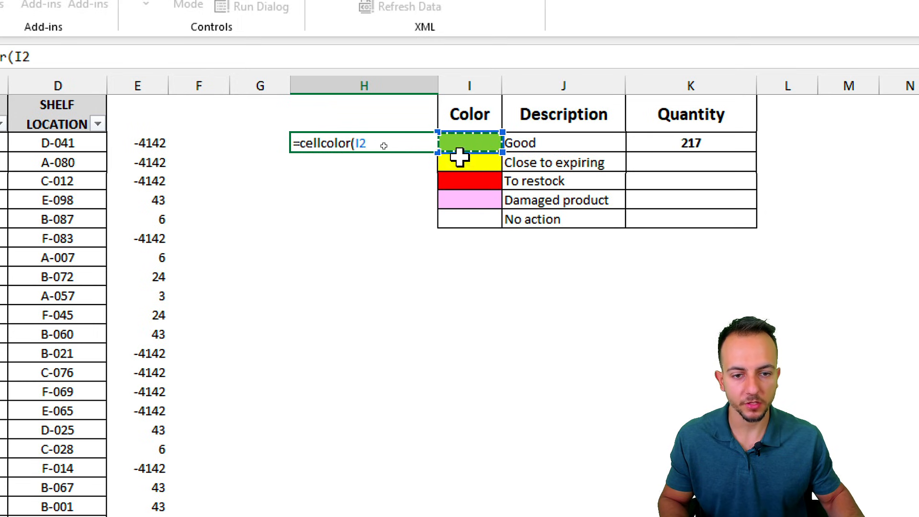
{"action": "key", "text": "Return"}
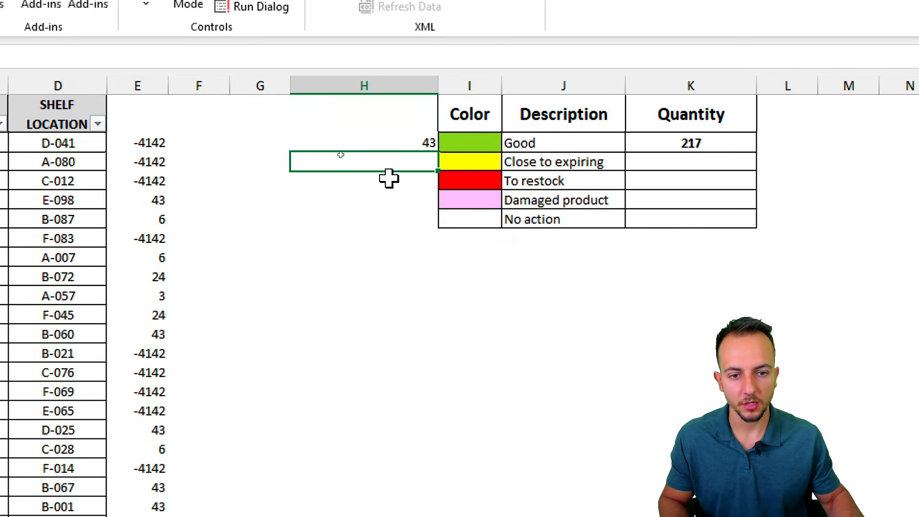
Step: Copy the H2 formula down to H6 for codes 6, 3, 24, -4142, then narrow column H
{"action": "left_click", "coordinate": [410, 141]}
{"action": "left_click_drag", "start_coordinate": [439, 153], "coordinate": [418, 222]}
{"action": "left_click_drag", "start_coordinate": [442, 90], "coordinate": [340, 91]}
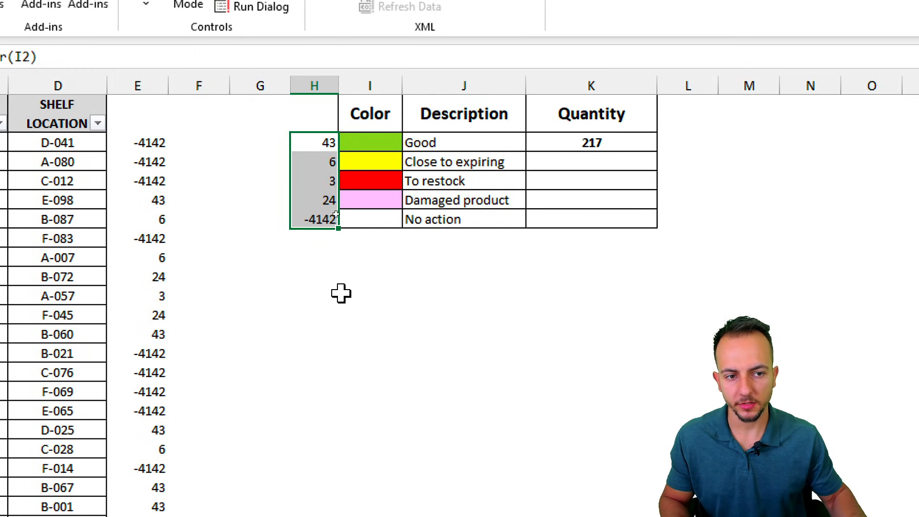
Step: Undo stray selections and start a COUNTIF formula in the Quantity cell K2
{"action": "left_click", "coordinate": [467, 143]}
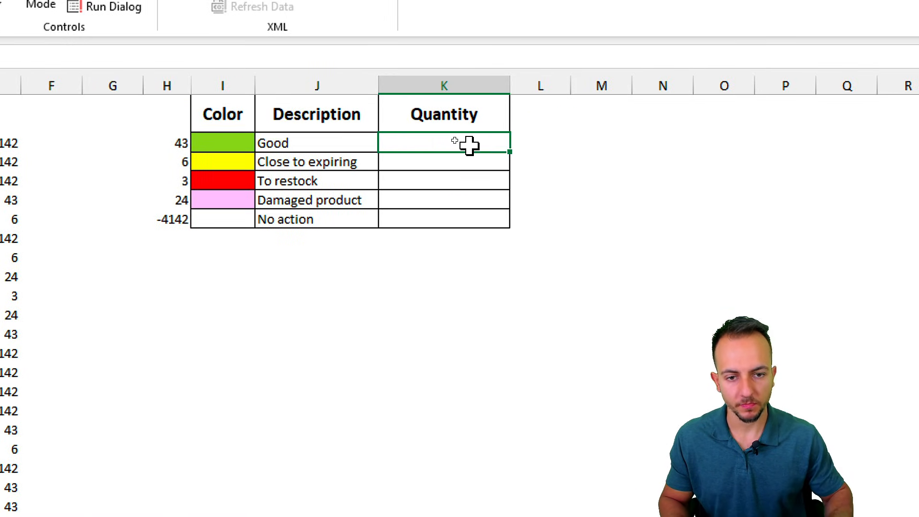
{"action": "mouse_move", "coordinate": [143, 128]}
{"action": "left_mouse_down"}
{"action": "mouse_move", "coordinate": [192, 238]}
{"action": "mouse_move", "coordinate": [178, 284]}
{"action": "mouse_move", "coordinate": [183, 343]}
{"action": "left_mouse_up"}
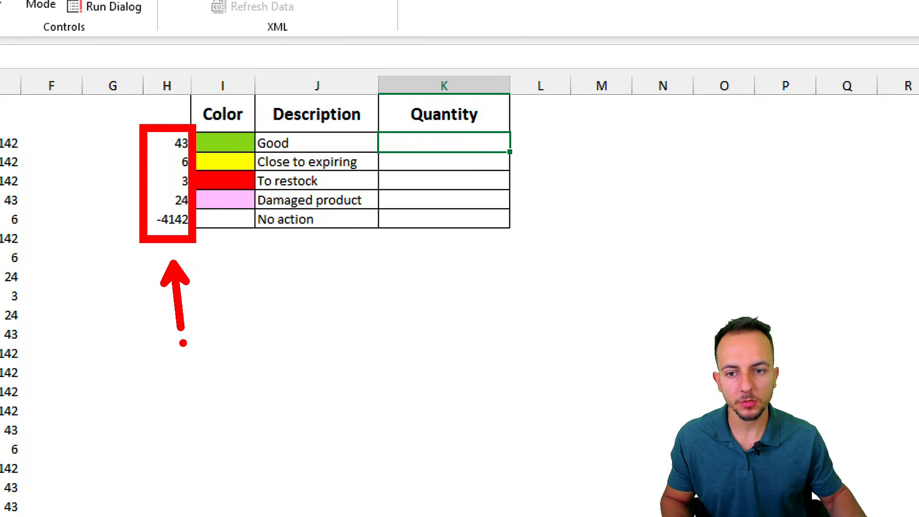
{"action": "key", "text": "ctrl+z"}
{"action": "key", "text": "ctrl+z"}
{"action": "left_click_drag", "start_coordinate": [159, 120], "coordinate": [206, 160]}
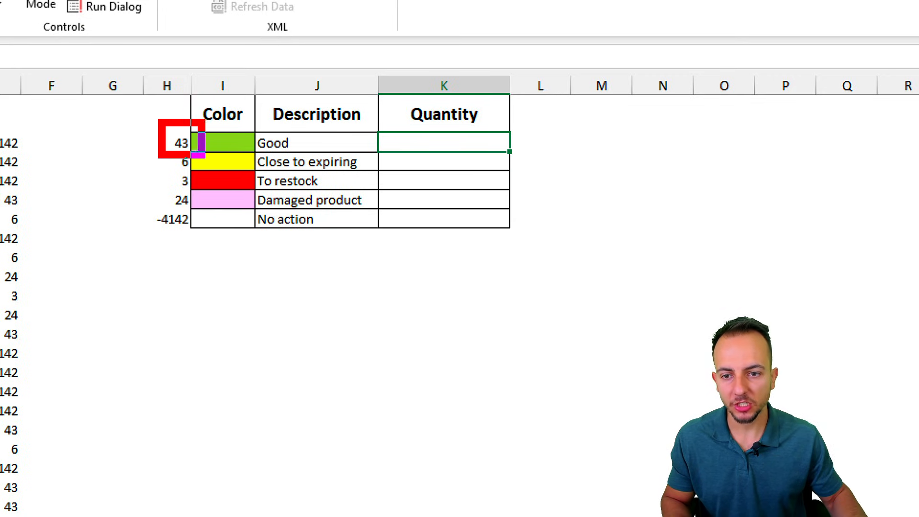
{"action": "mouse_move", "coordinate": [155, 143]}
{"action": "left_mouse_down"}
{"action": "mouse_move", "coordinate": [117, 144]}
{"action": "mouse_move", "coordinate": [206, 181]}
{"action": "left_mouse_up"}
{"action": "key", "text": "ctrl+z"}
{"action": "key", "text": "ctrl+z"}
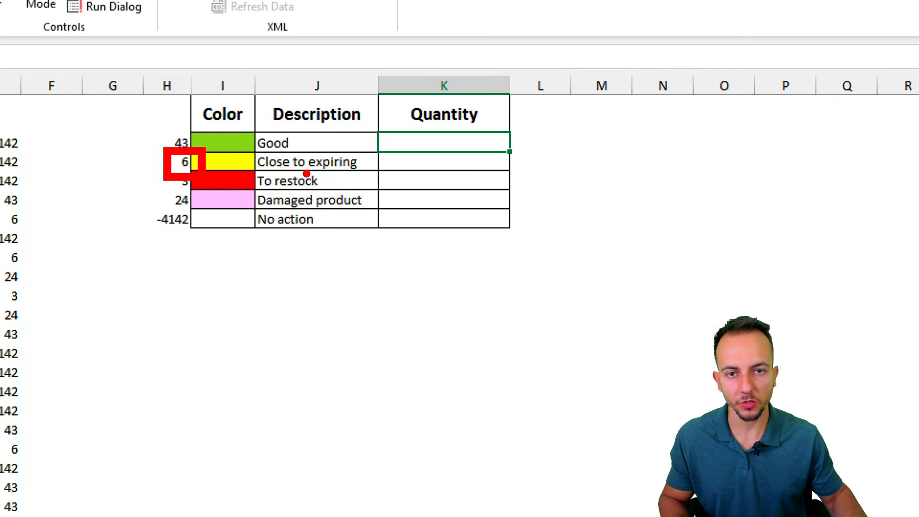
{"action": "key", "text": "Escape"}
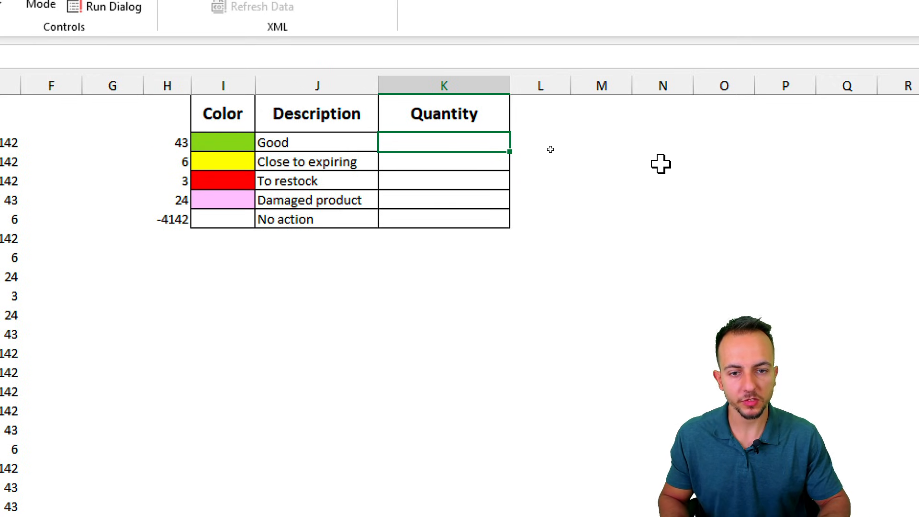
{"action": "type", "text": "=count"}
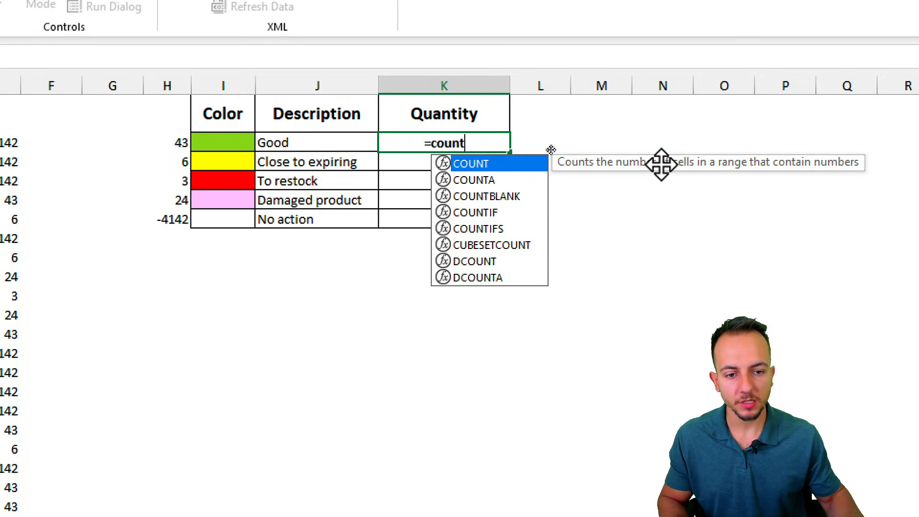
{"action": "left_click", "coordinate": [476, 214]}
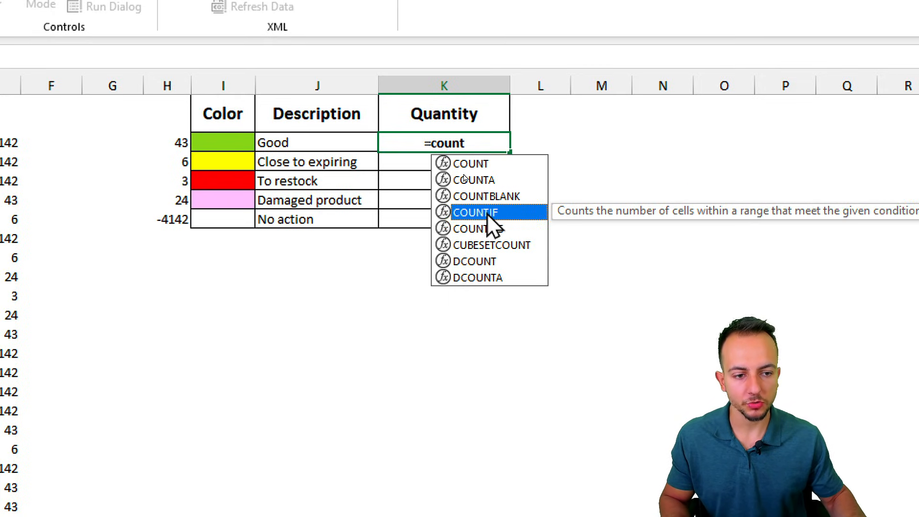
{"action": "double_click", "coordinate": [487, 216]}
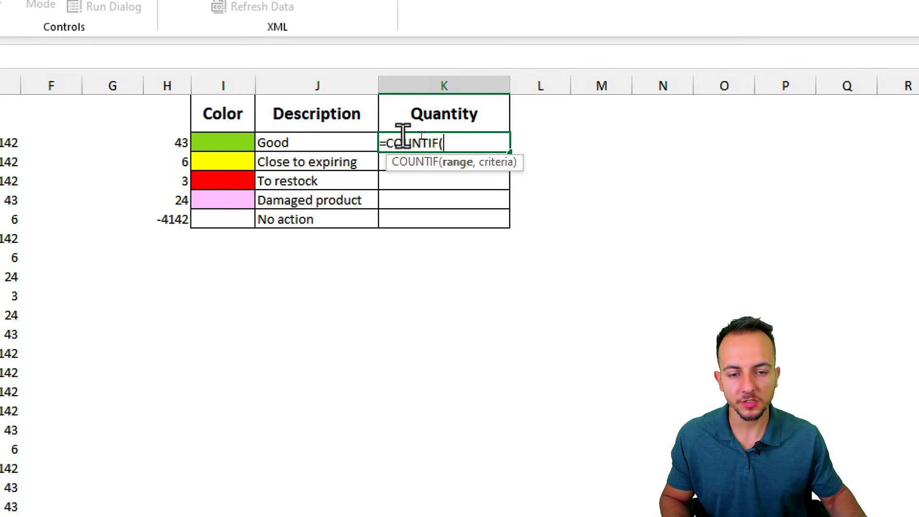
Step: Complete =COUNTIF(E:E,H2) giving 217, and fill it to K6 for 63, 21, 28, 511
{"action": "left_click_drag", "start_coordinate": [165, 129], "coordinate": [200, 158]}
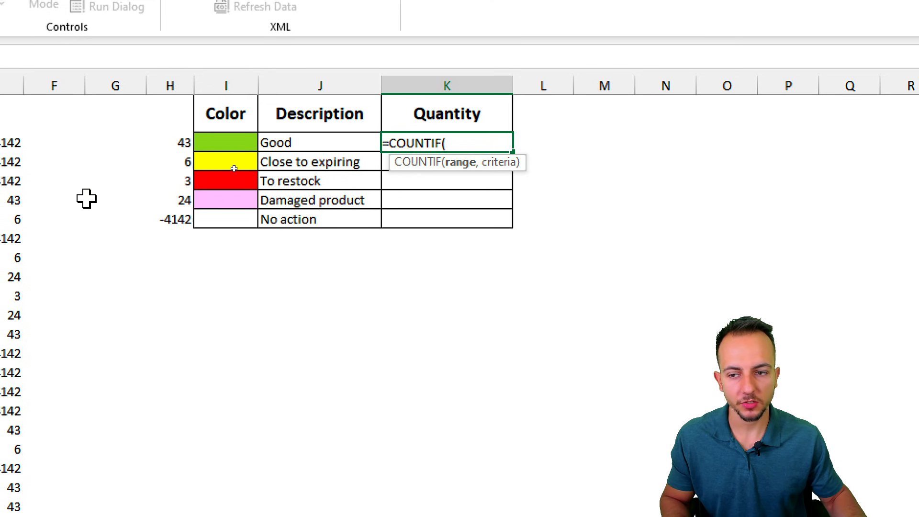
{"action": "left_click", "coordinate": [205, 85]}
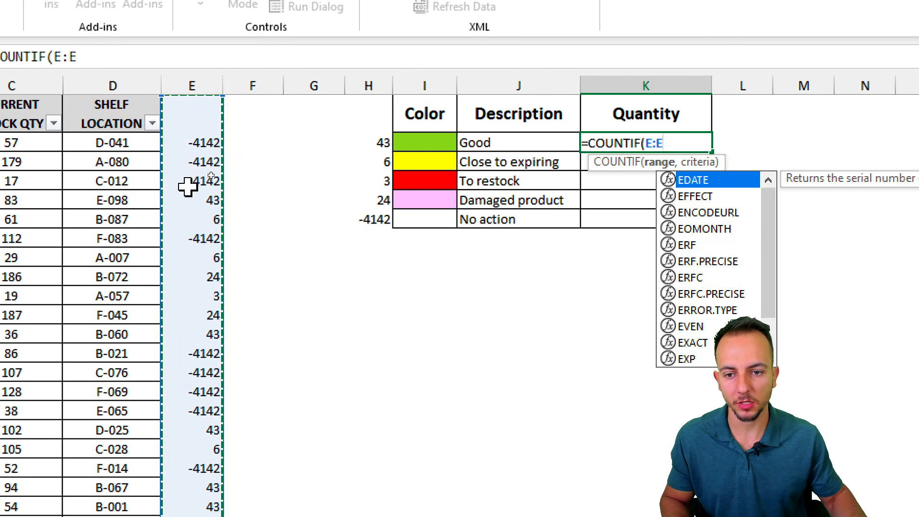
{"action": "type", "text": ","}
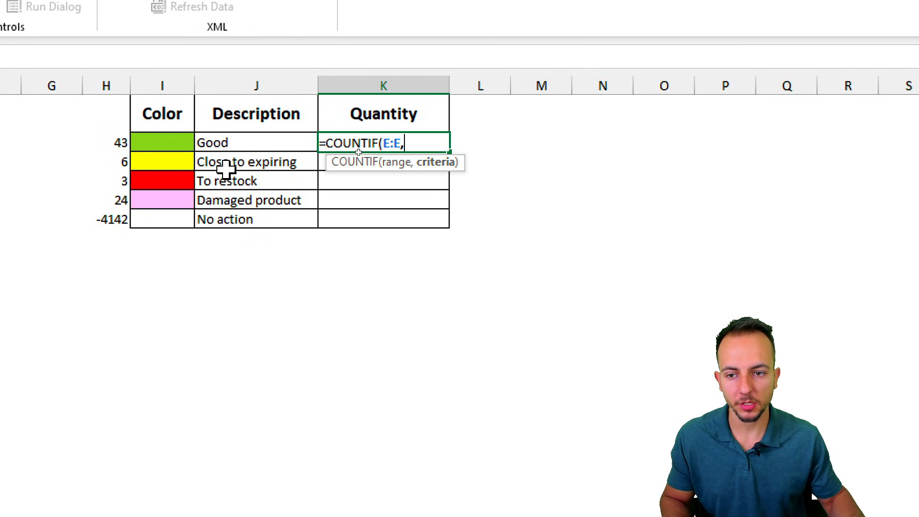
{"action": "left_click", "coordinate": [106, 140]}
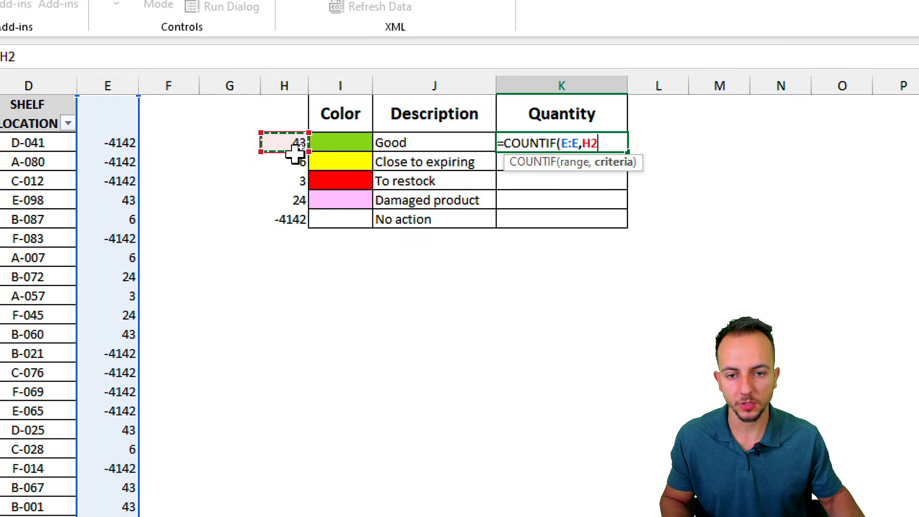
{"action": "key", "text": "Return"}
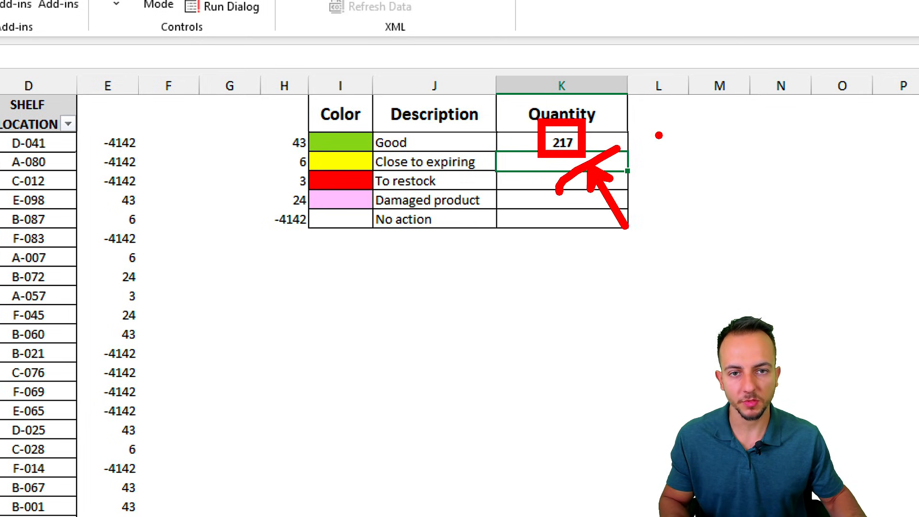
{"action": "left_click", "coordinate": [603, 135]}
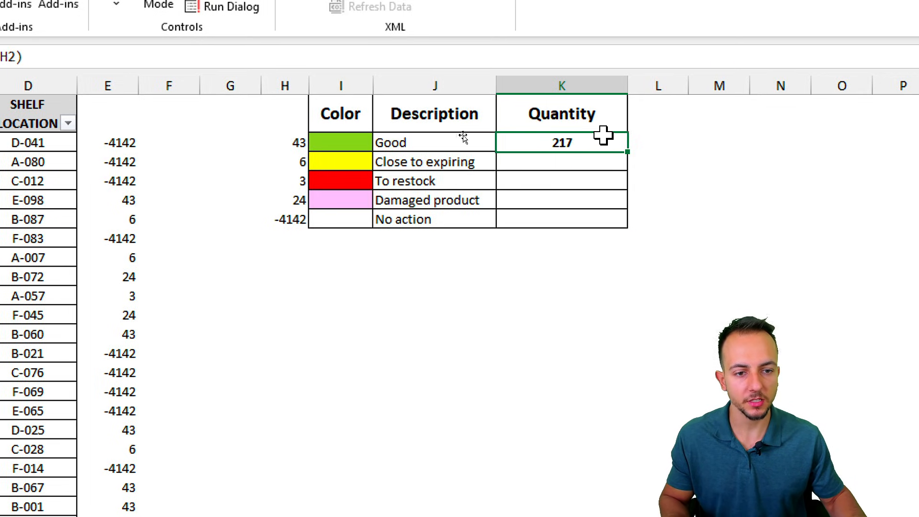
{"action": "left_click_drag", "start_coordinate": [629, 153], "coordinate": [611, 232]}
{"action": "left_click", "coordinate": [497, 328]}
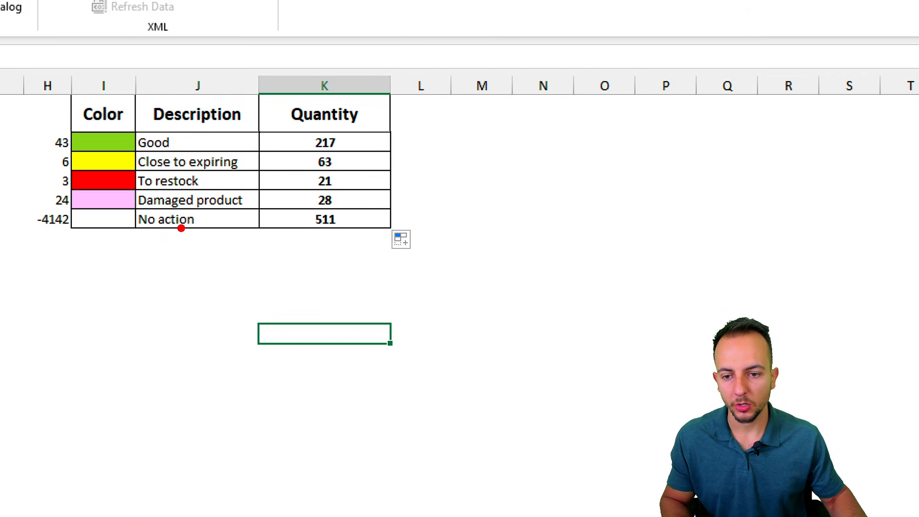
{"action": "mouse_move", "coordinate": [167, 235]}
{"action": "left_mouse_down"}
{"action": "mouse_move", "coordinate": [263, 265]}
{"action": "mouse_move", "coordinate": [298, 234]}
{"action": "mouse_move", "coordinate": [342, 262]}
{"action": "left_mouse_up"}
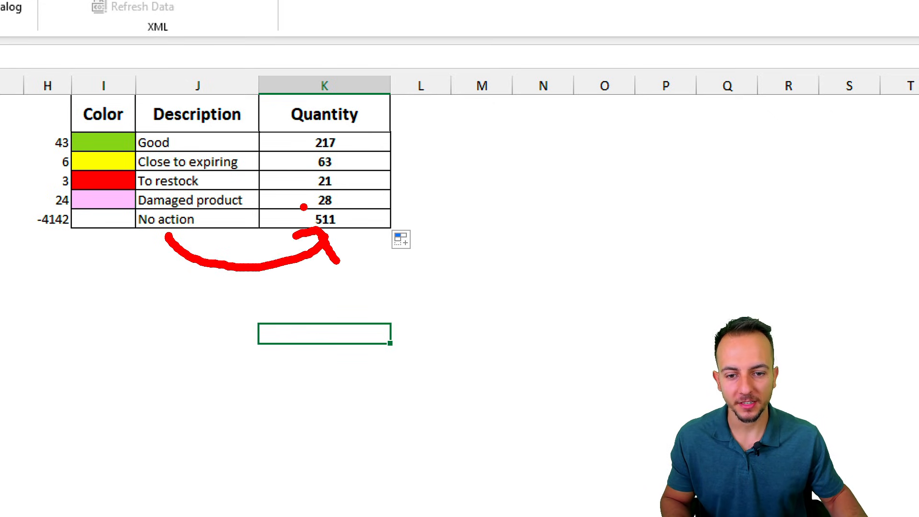
{"action": "mouse_move", "coordinate": [303, 207]}
{"action": "left_mouse_down"}
{"action": "mouse_move", "coordinate": [300, 242]}
{"action": "mouse_move", "coordinate": [301, 205]}
{"action": "left_mouse_up"}
{"action": "mouse_move", "coordinate": [367, 236]}
{"action": "left_mouse_down"}
{"action": "mouse_move", "coordinate": [378, 269]}
{"action": "mouse_move", "coordinate": [421, 288]}
{"action": "left_mouse_up"}
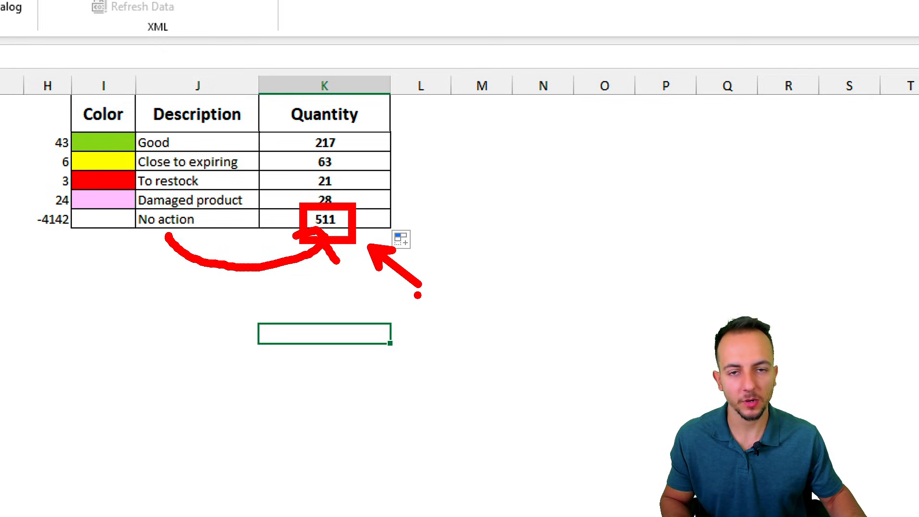
{"action": "key", "text": "Escape"}
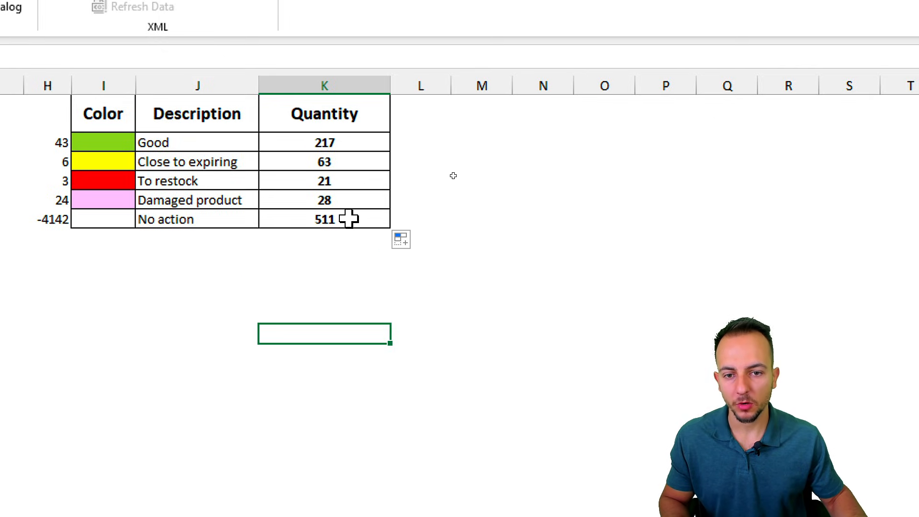
{"action": "left_click", "coordinate": [341, 142]}
{"action": "left_click", "coordinate": [218, 138]}
{"action": "left_click", "coordinate": [341, 143], "text": "shift"}
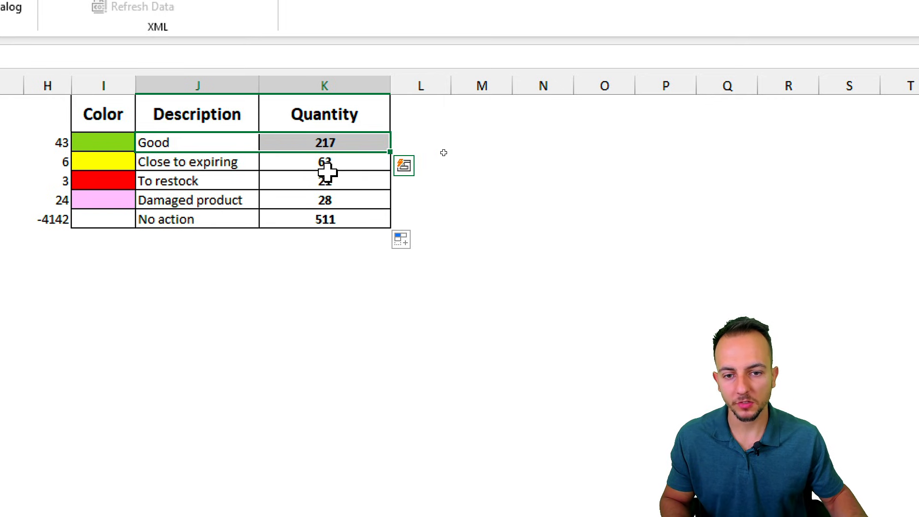
{"action": "left_click", "coordinate": [318, 158]}
{"action": "left_click", "coordinate": [239, 154], "text": "shift"}
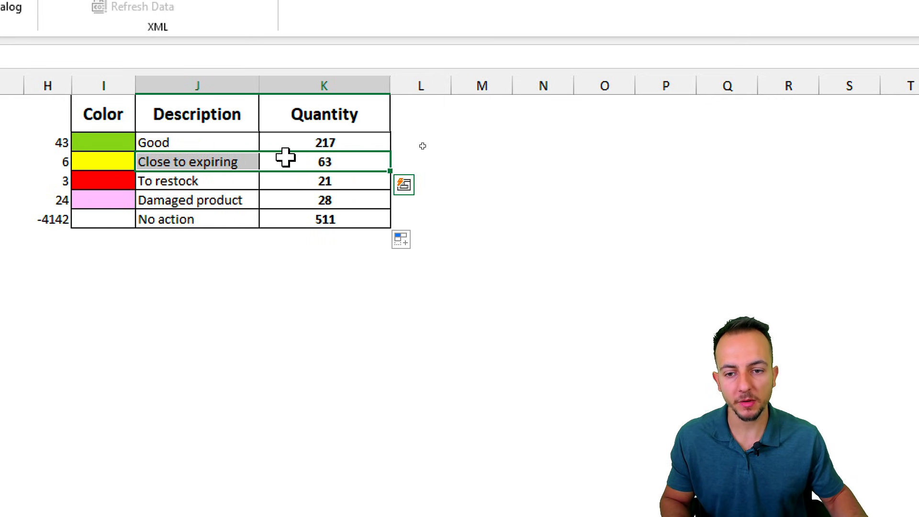
{"action": "left_click", "coordinate": [324, 242]}
{"action": "left_click", "coordinate": [153, 319]}
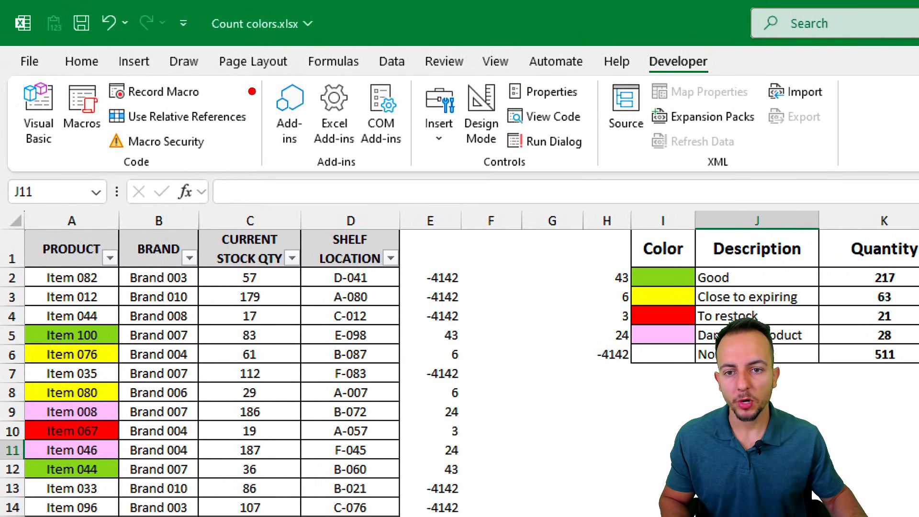
Step: Open the Save As dialog and set the type to Excel Macro-Enabled Workbook (*.xlsm)
{"action": "mouse_move", "coordinate": [284, 44]}
{"action": "left_mouse_down"}
{"action": "mouse_move", "coordinate": [338, 19]}
{"action": "mouse_move", "coordinate": [349, 26]}
{"action": "left_mouse_up"}
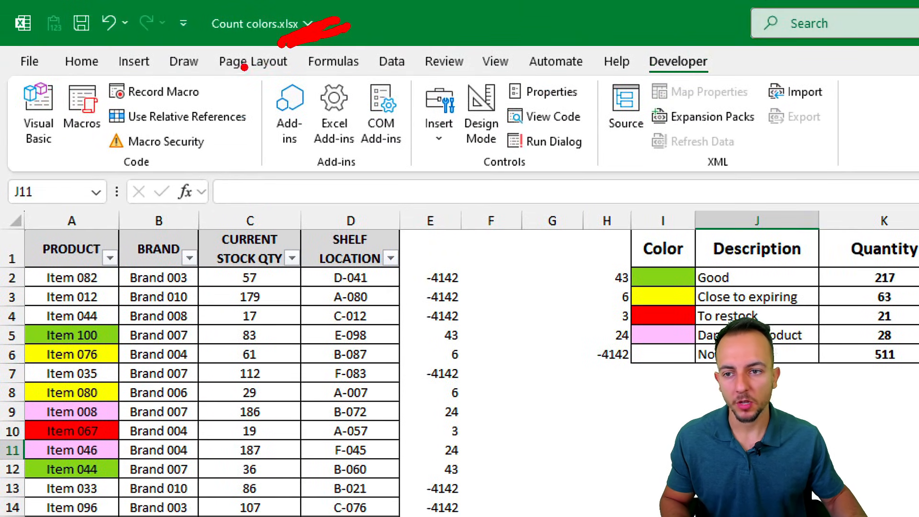
{"action": "mouse_move", "coordinate": [54, 45]}
{"action": "left_mouse_down"}
{"action": "mouse_move", "coordinate": [7, 55]}
{"action": "mouse_move", "coordinate": [62, 86]}
{"action": "mouse_move", "coordinate": [19, 42]}
{"action": "left_mouse_up"}
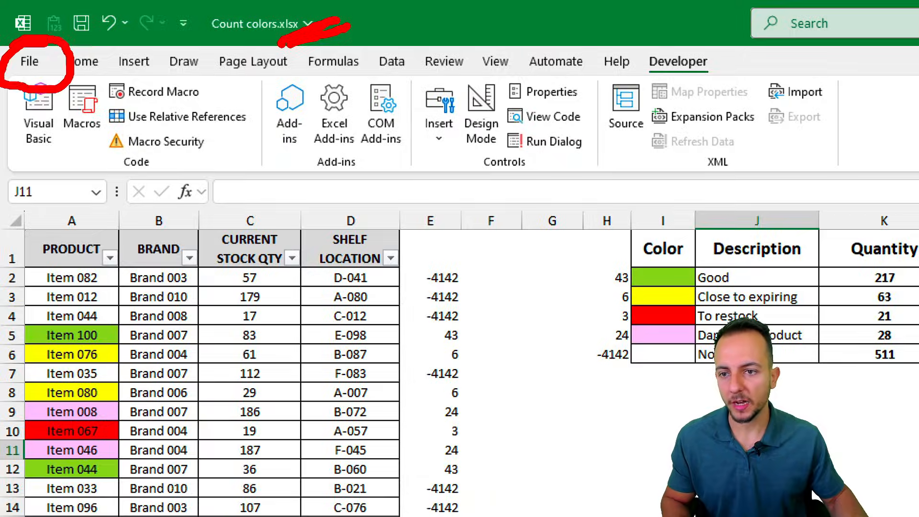
{"action": "left_click", "coordinate": [29, 61]}
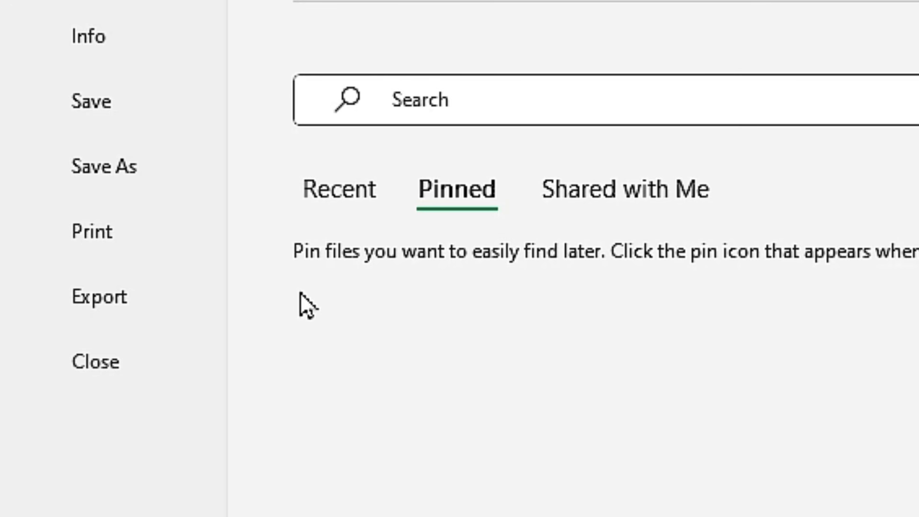
{"action": "left_click", "coordinate": [135, 174]}
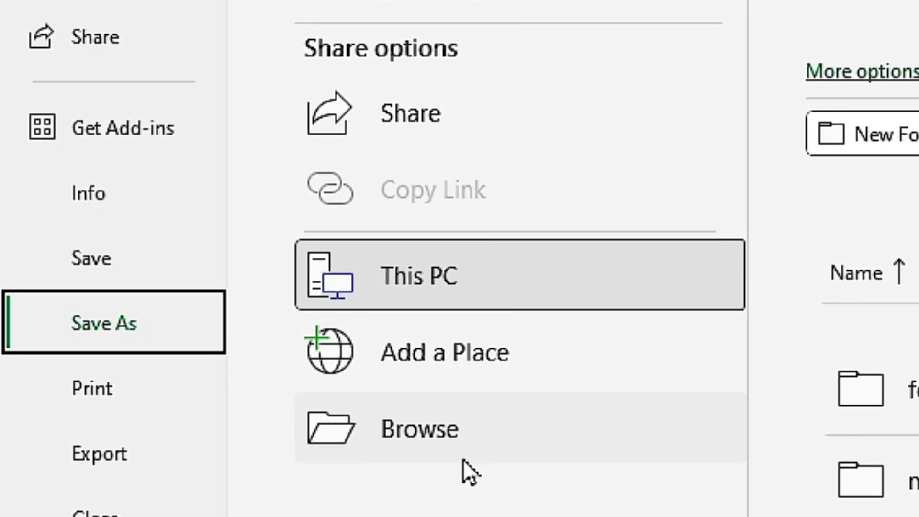
{"action": "left_click", "coordinate": [519, 436]}
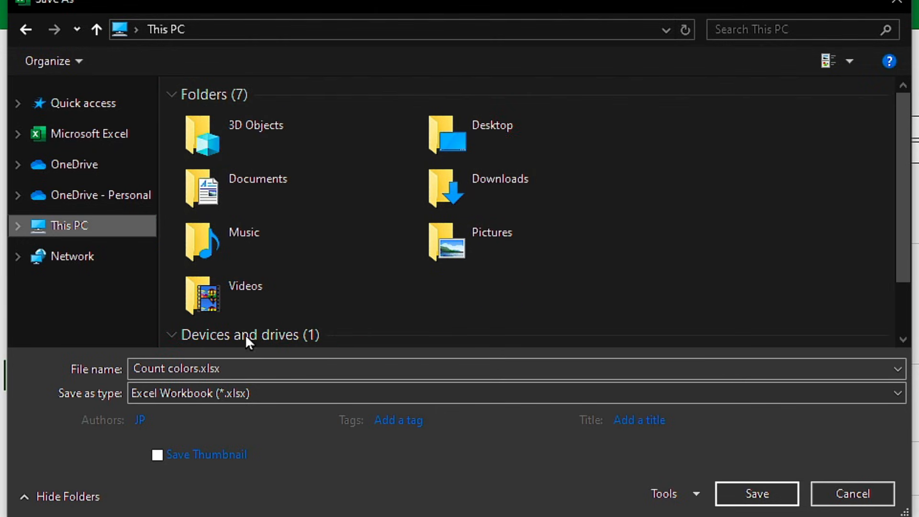
{"action": "left_click", "coordinate": [200, 390]}
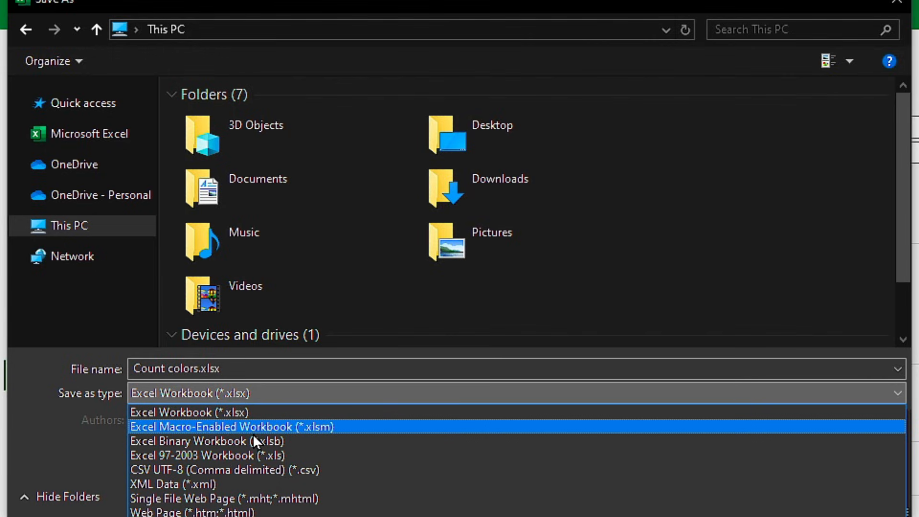
{"action": "left_click", "coordinate": [307, 433]}
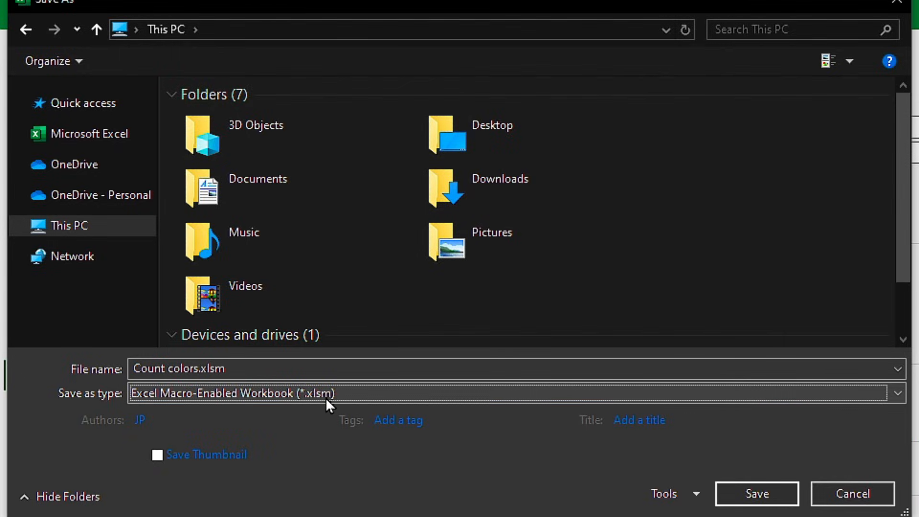